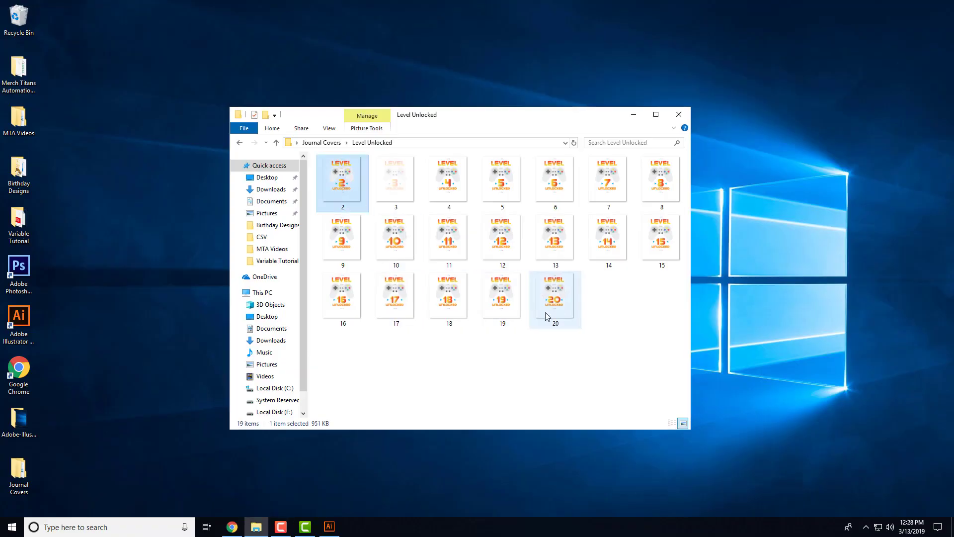
pyautogui.click(337, 182)
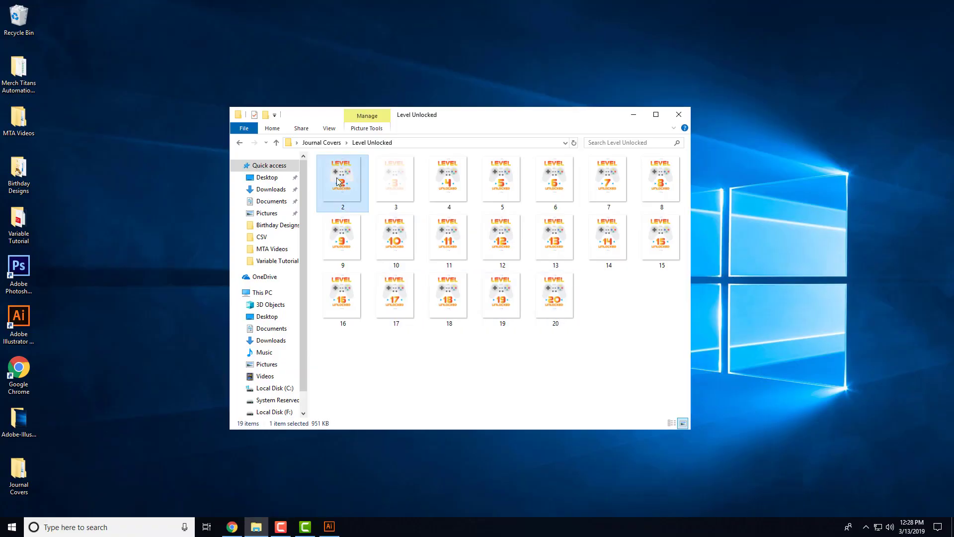
pyautogui.keyDown('shift'); pyautogui.click(559, 311); pyautogui.keyUp('shift')
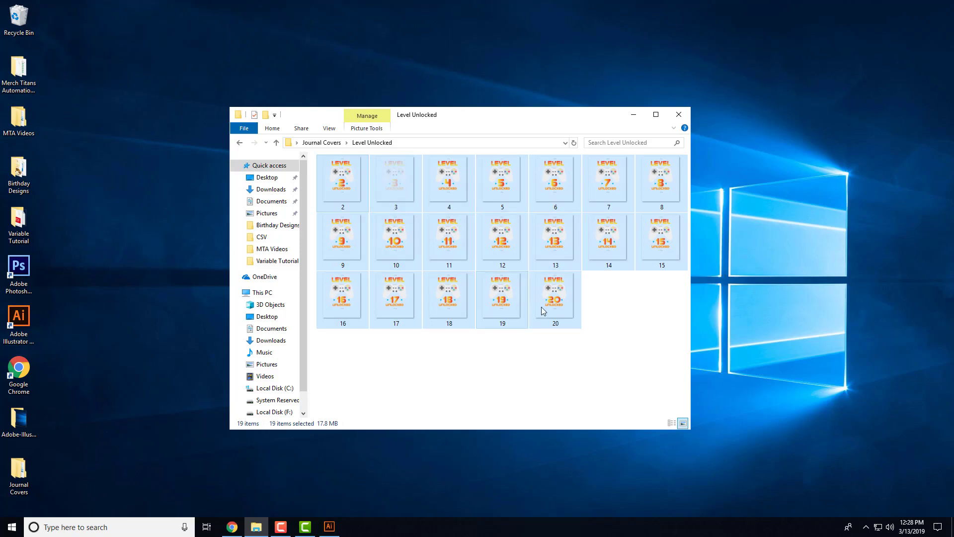
pyautogui.click(348, 183)
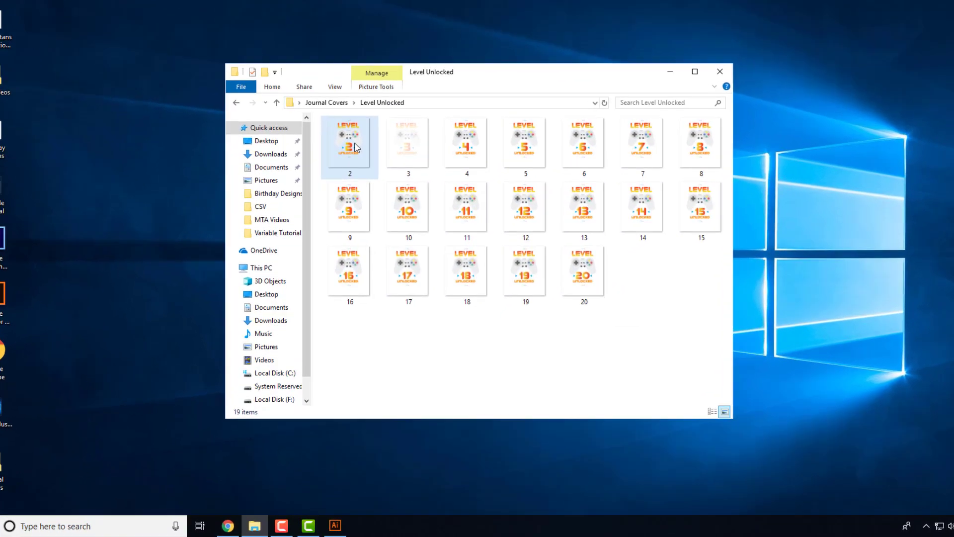
pyautogui.rightClick(348, 183)
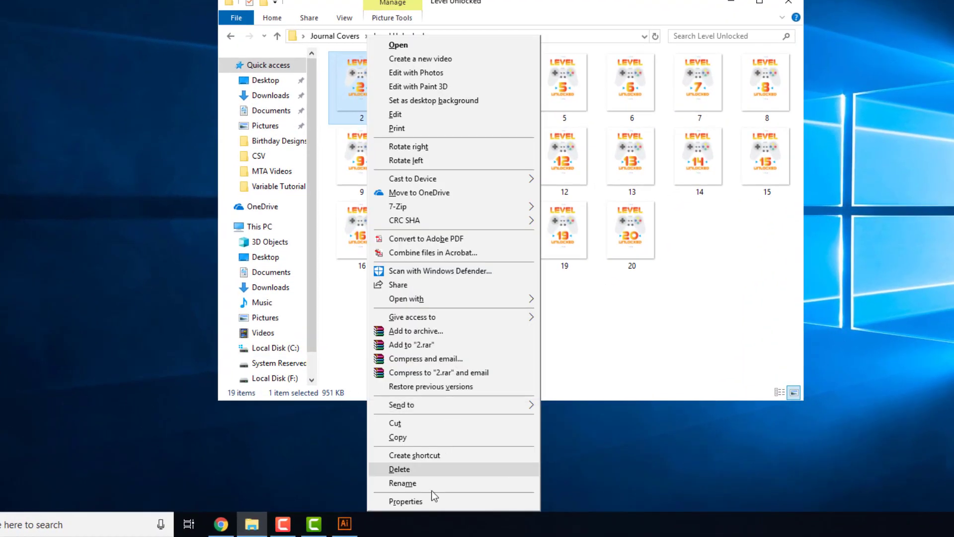
pyautogui.click(432, 500)
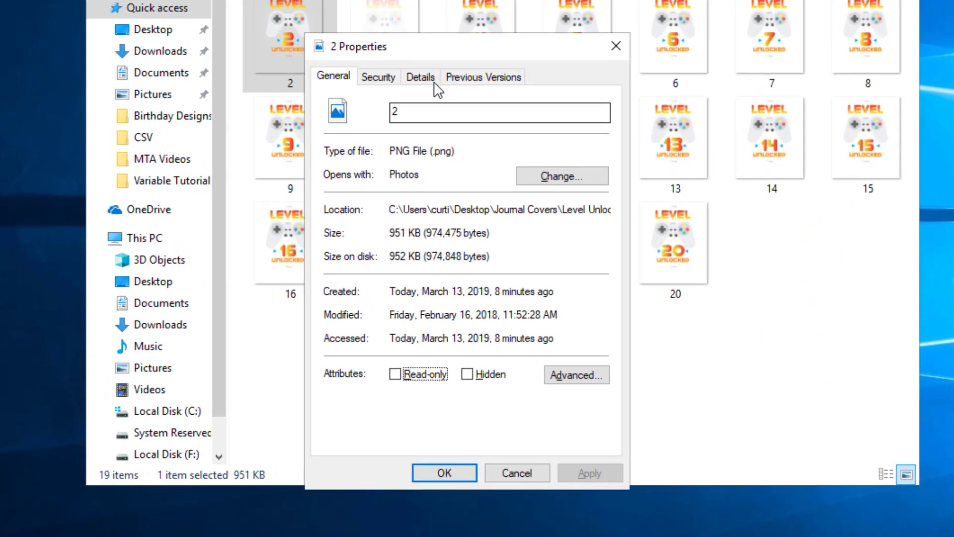
pyautogui.click(457, 114)
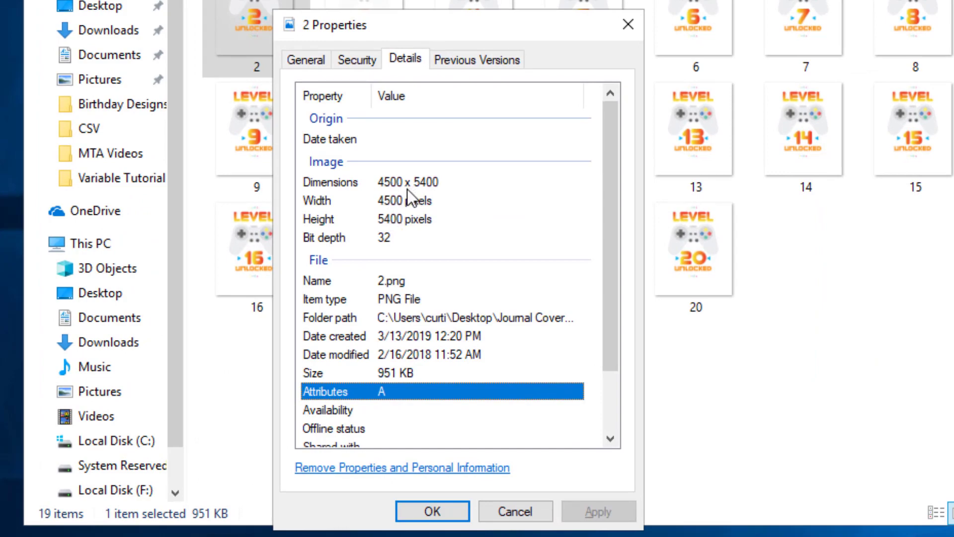
pyautogui.click(628, 25)
pyautogui.rightClick(257, 9)
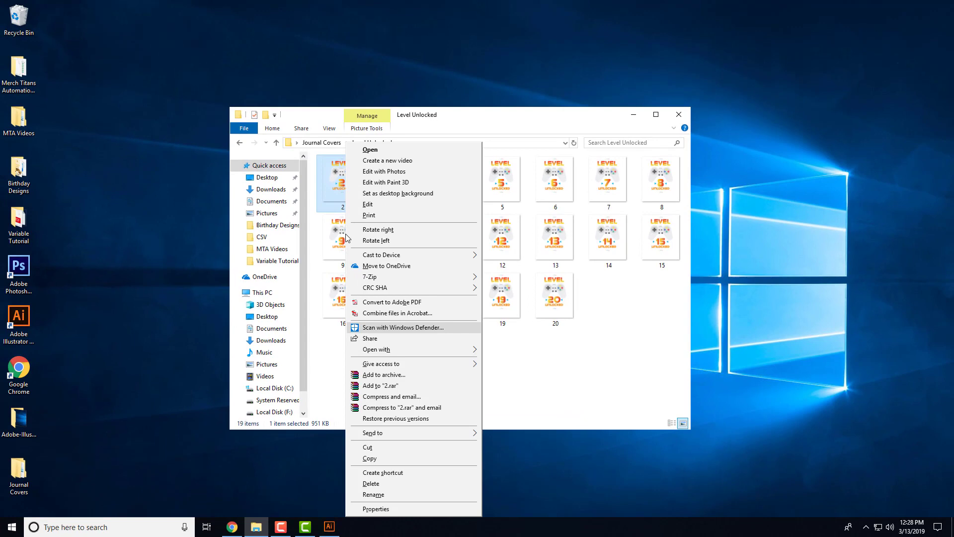
pyautogui.click(230, 19)
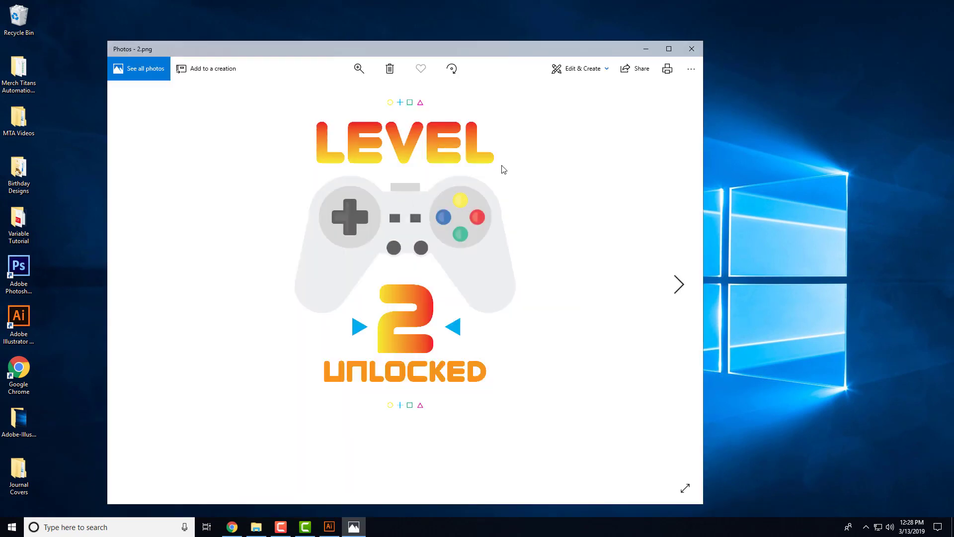
pyautogui.click(692, 49)
pyautogui.click(554, 318)
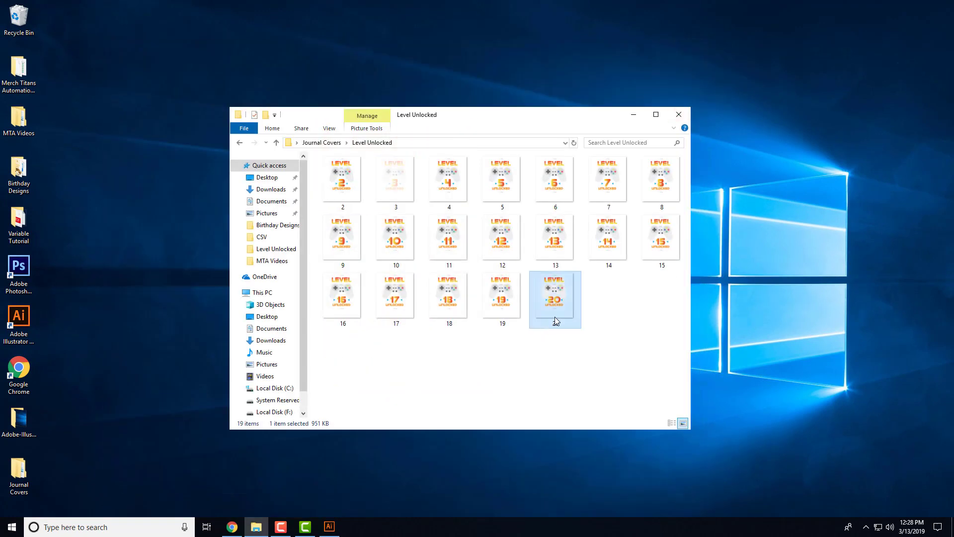
pyautogui.click(332, 190)
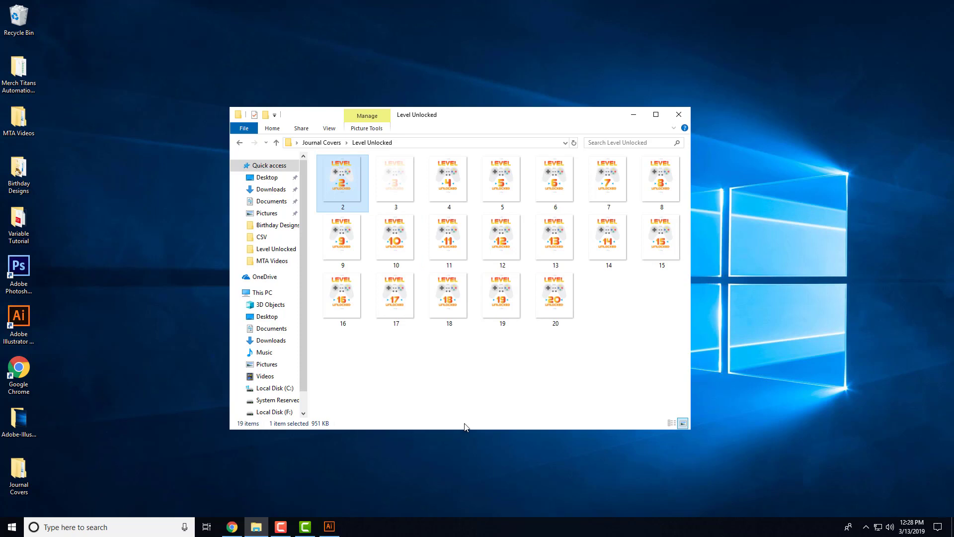
pyautogui.click(572, 395)
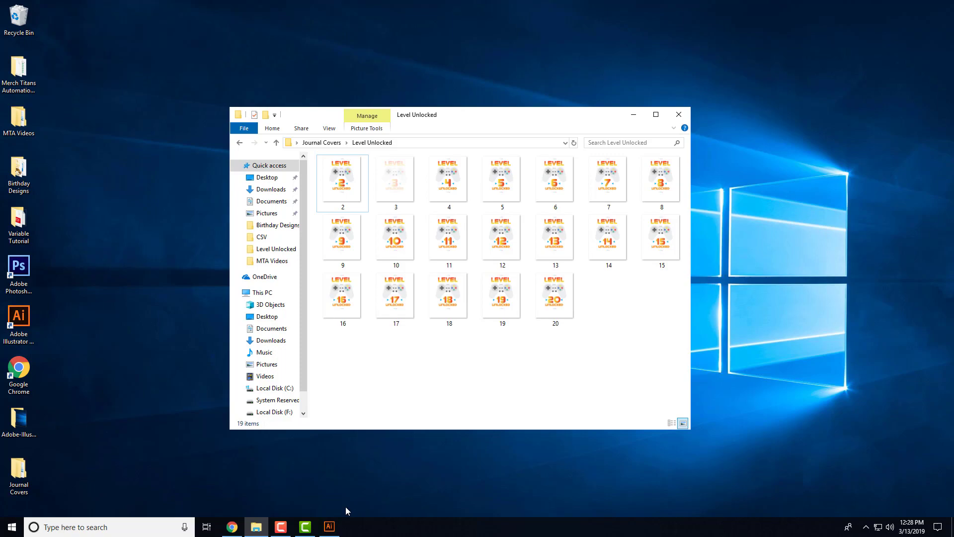
# Step: Draw a black-filled rectangle over the full-bleed 6x9 cover artboard on Layer 2
pyautogui.click(329, 526)
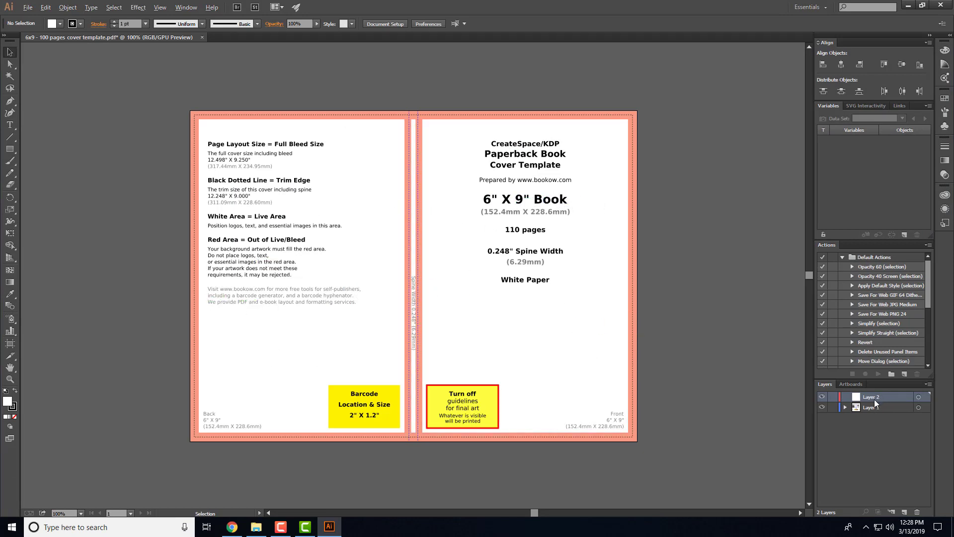
pyautogui.click(9, 148)
pyautogui.doubleClick(9, 403)
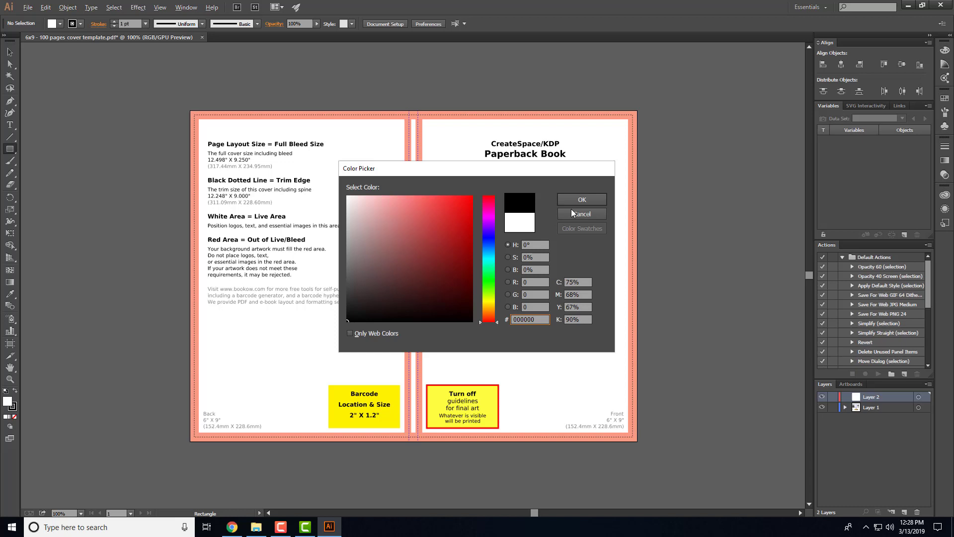
pyautogui.click(582, 199)
pyautogui.moveTo(191, 110); pyautogui.dragTo(637, 441)
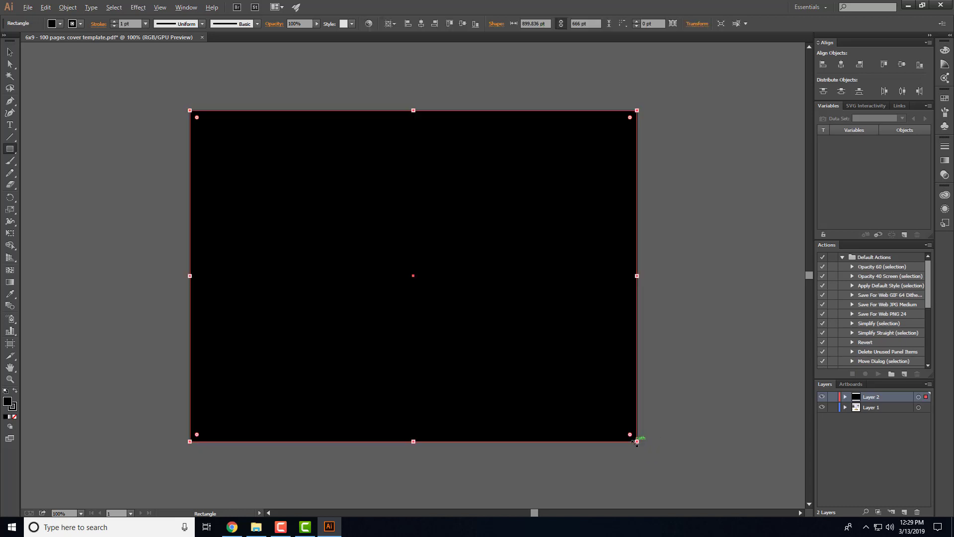
# Step: Add a new Layer 3 and drag 2.png from the Level Unlocked folder into the document
pyautogui.press('v')
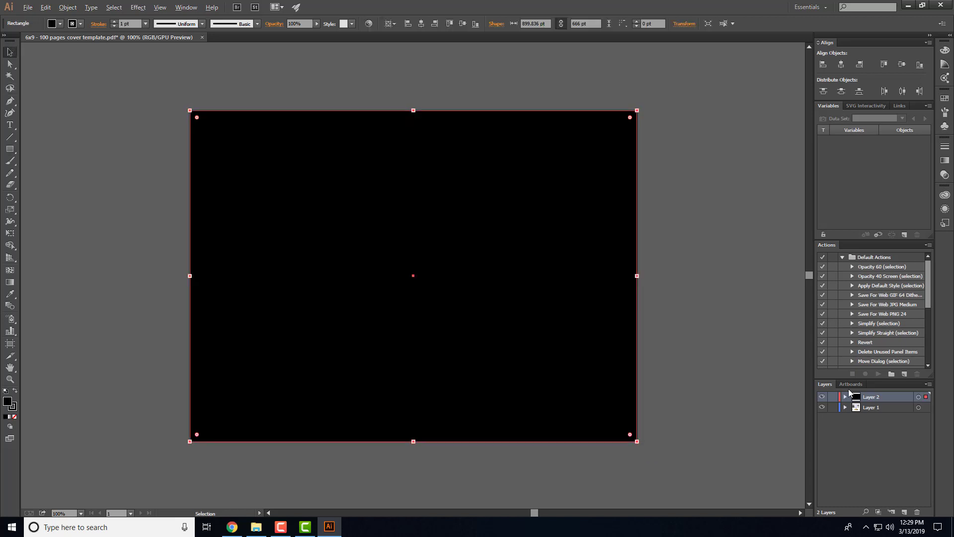
pyautogui.click(905, 512)
pyautogui.click(777, 427)
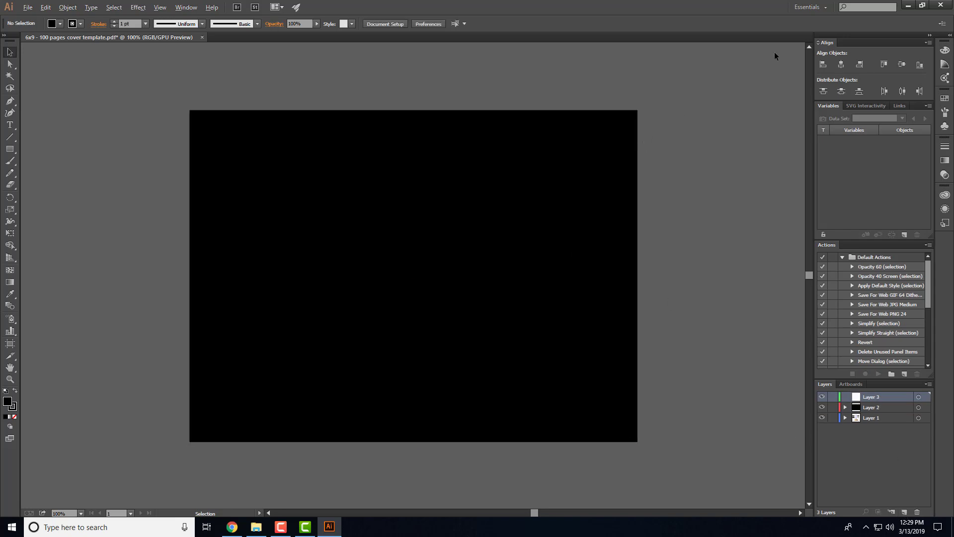
pyautogui.click(922, 5)
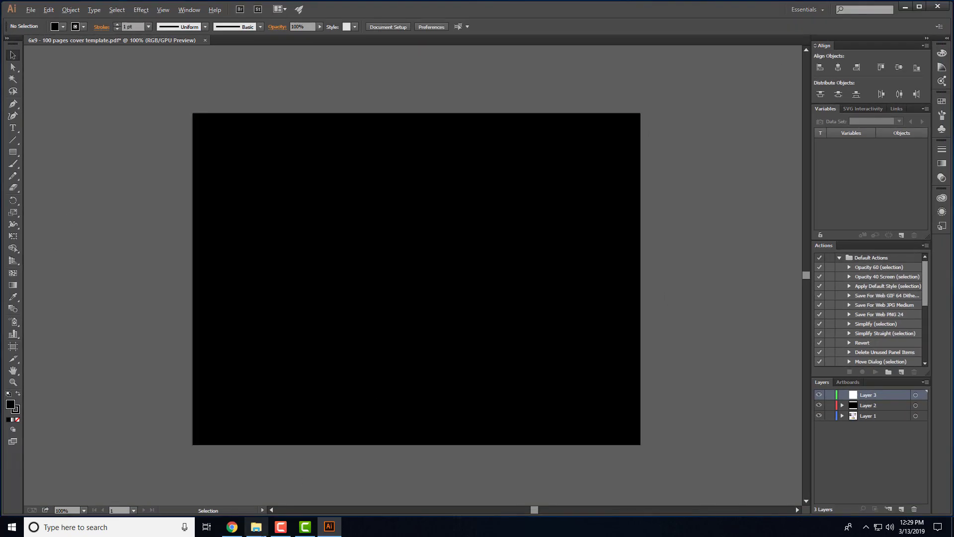
pyautogui.click(266, 531)
pyautogui.moveTo(469, 124); pyautogui.dragTo(592, 305)
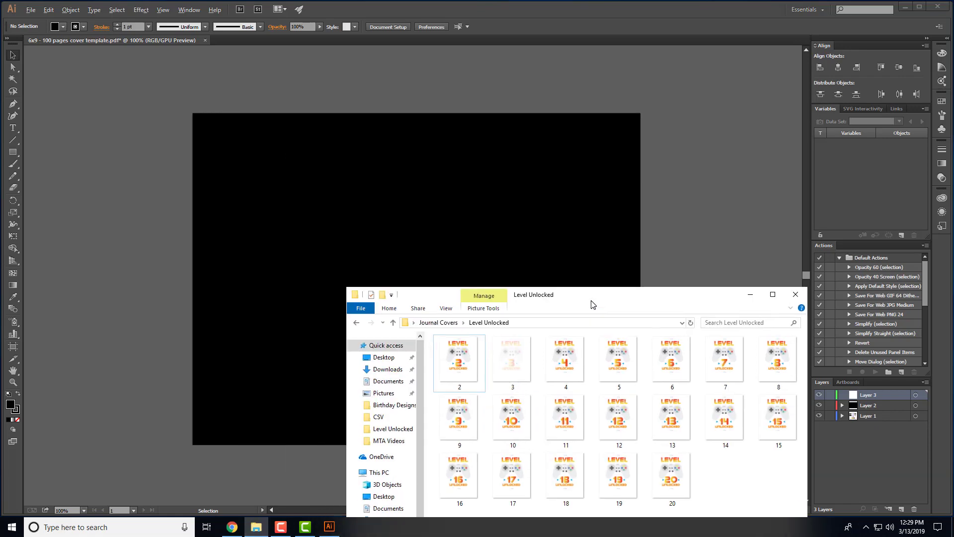
pyautogui.moveTo(453, 378); pyautogui.dragTo(734, 311)
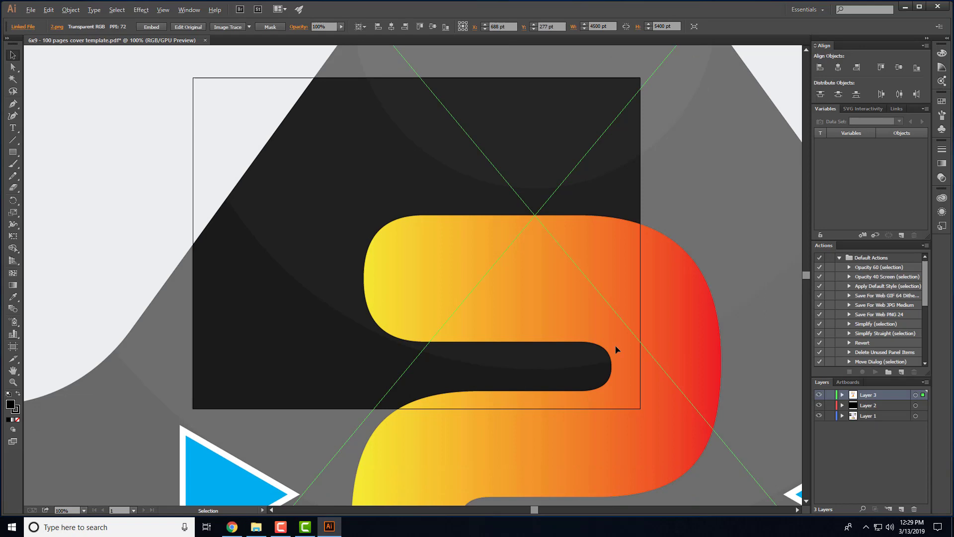
# Step: Zoom to 50% and scale 2.png down to about 348 pt wide over the front cover
pyautogui.click(71, 508)
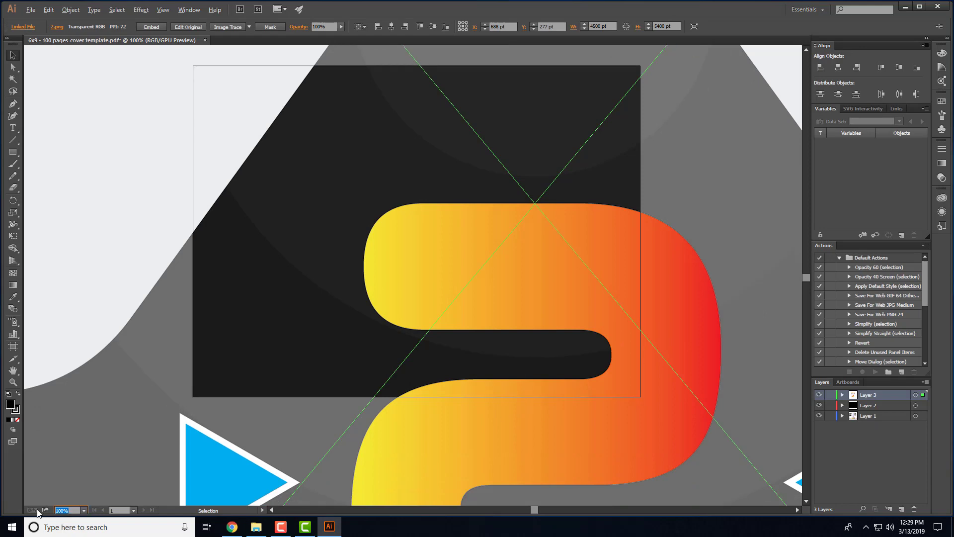
pyautogui.write('50')
pyautogui.press('Return')
pyautogui.moveTo(444, 439); pyautogui.dragTo(323, 215)
pyautogui.moveTo(592, 401); pyautogui.dragTo(566, 510)
pyautogui.moveTo(687, 511); pyautogui.dragTo(507, 279)
pyautogui.moveTo(412, 255); pyautogui.dragTo(470, 318)
pyautogui.moveTo(557, 344); pyautogui.dragTo(514, 292)
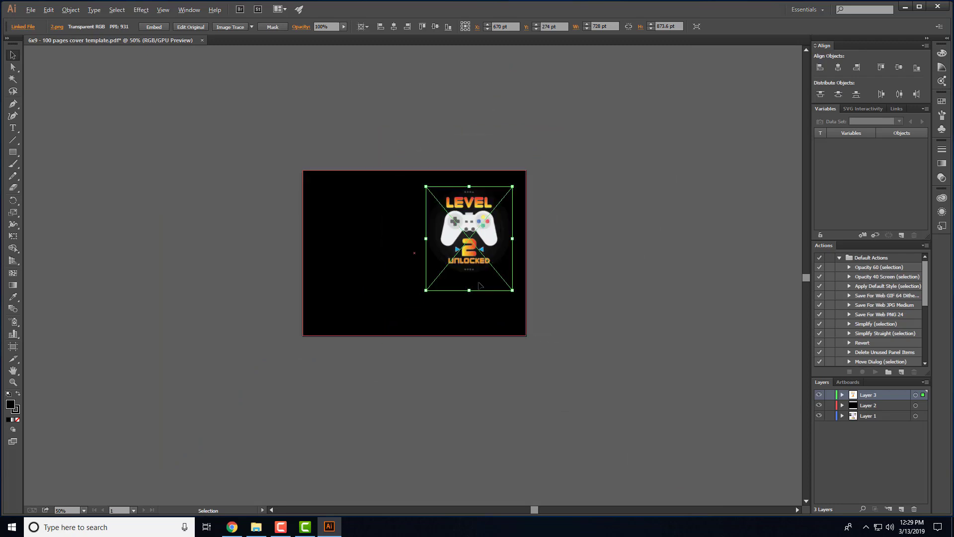
pyautogui.moveTo(475, 266); pyautogui.dragTo(480, 274)
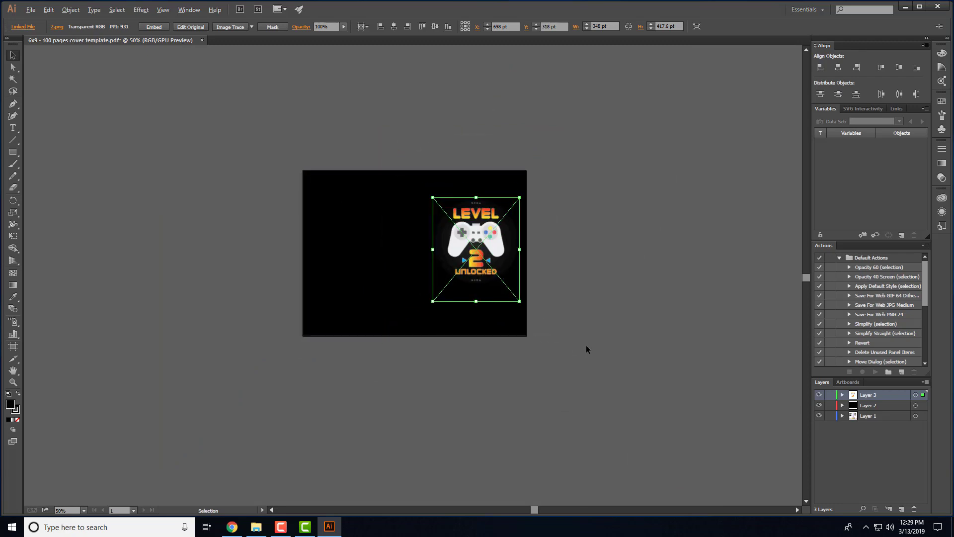
# Step: Centre the gamepad image vertically and enlarge it to about 415.7 × 498.8 pt on the front cover
pyautogui.click(819, 405)
pyautogui.moveTo(491, 274); pyautogui.dragTo(478, 297)
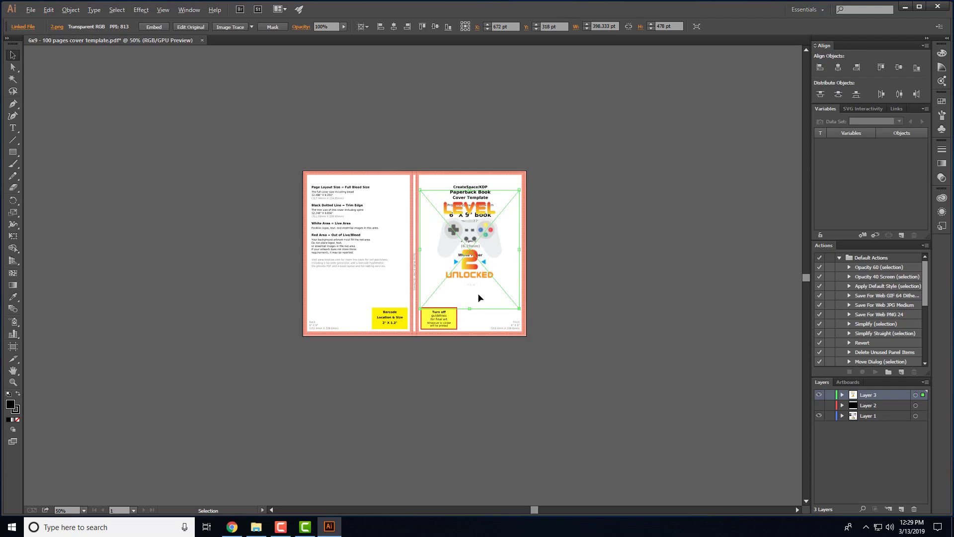
pyautogui.click(440, 26)
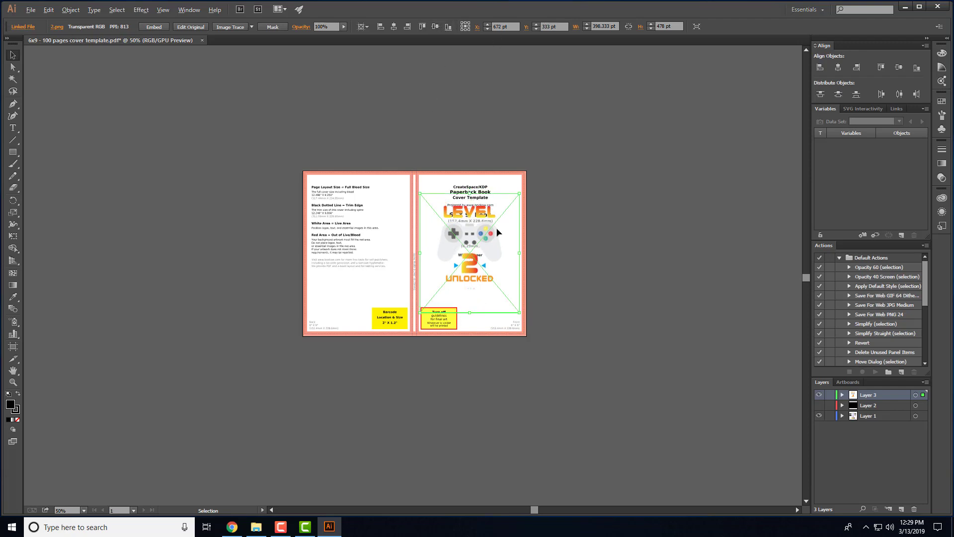
pyautogui.press('Right')
pyautogui.press('Right')
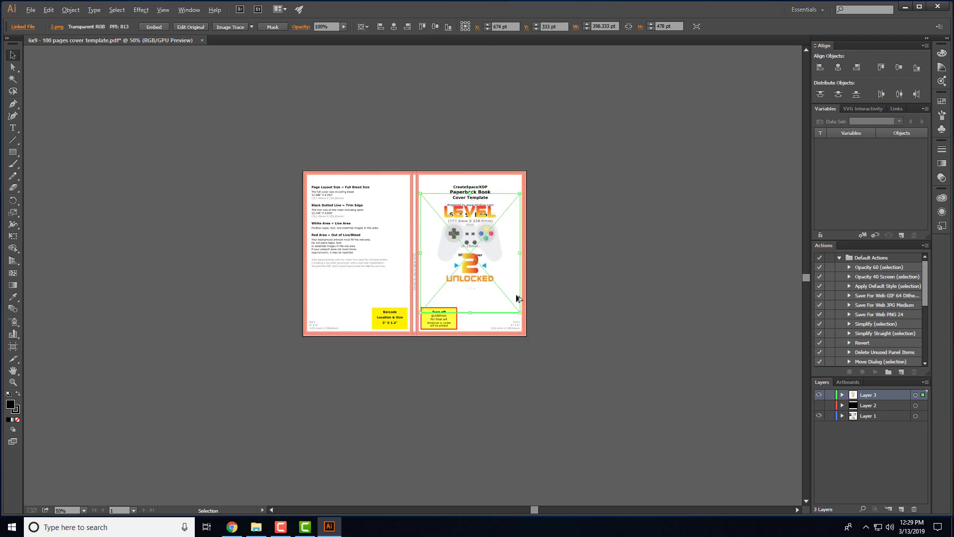
pyautogui.moveTo(519, 312); pyautogui.dragTo(534, 317)
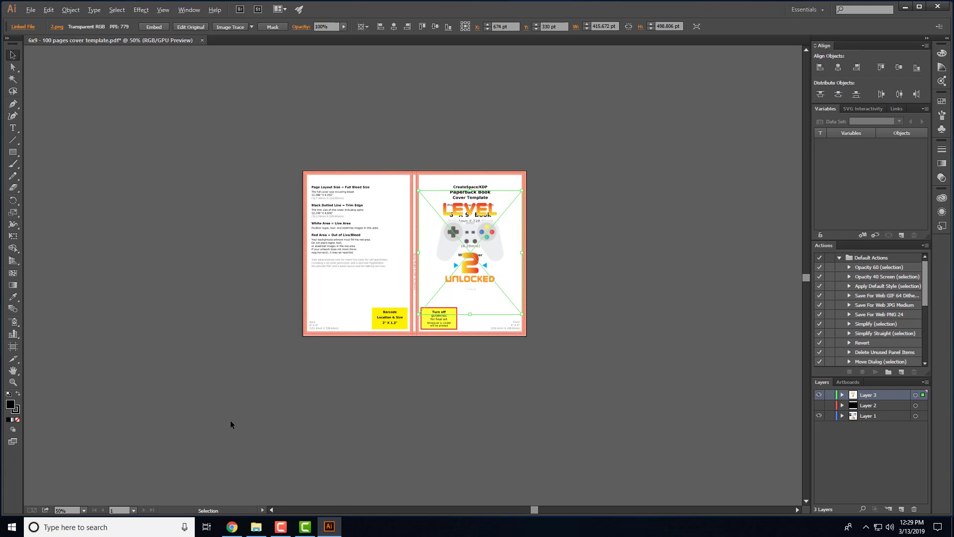
# Step: Zoom to 100%, show the black Layer 2 background again, and deselect the image
pyautogui.click(65, 511)
pyautogui.press('Return')
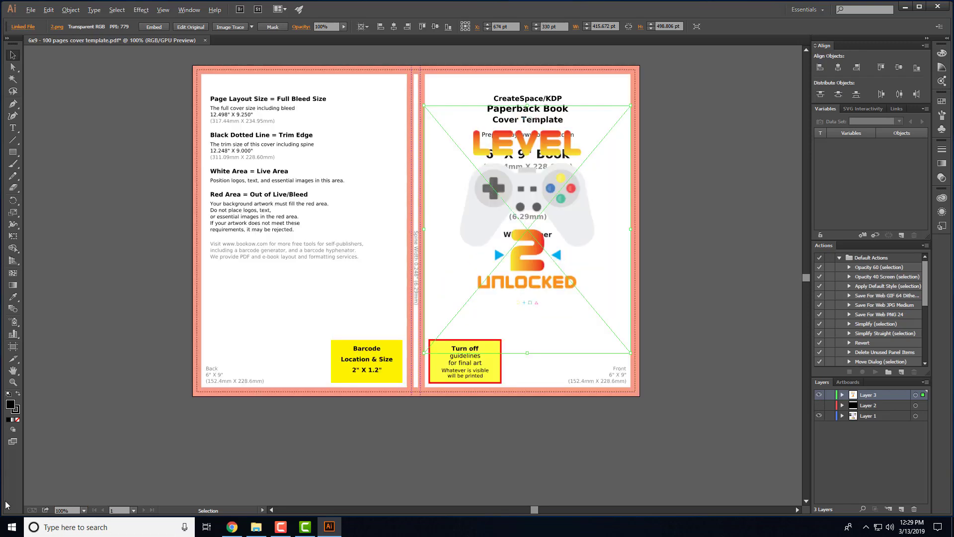
pyautogui.scroll(1, 351, 461)
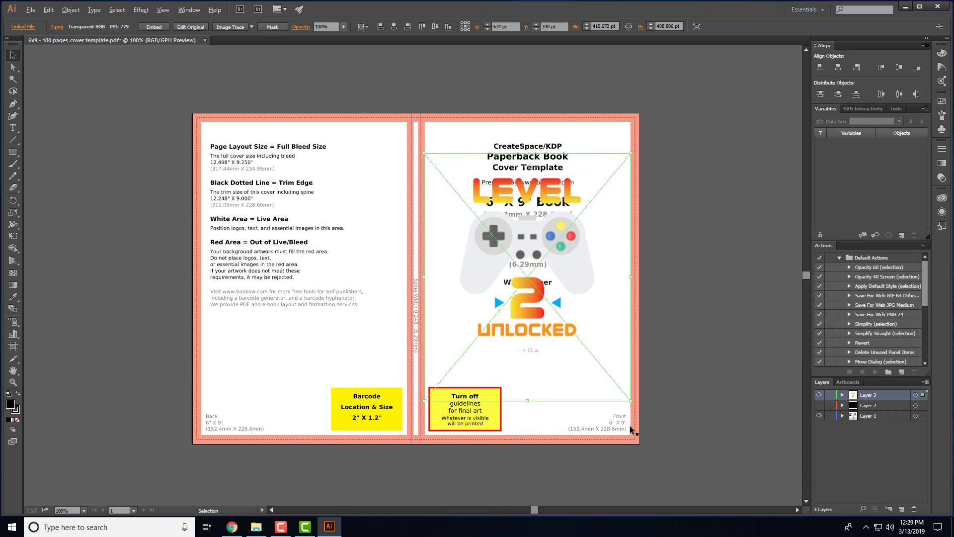
pyautogui.click(820, 405)
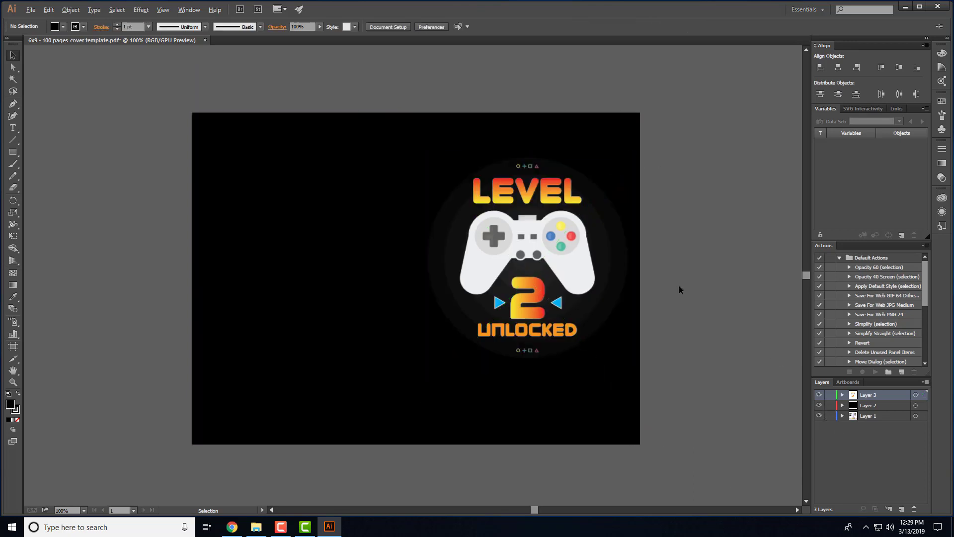
pyautogui.click(843, 394)
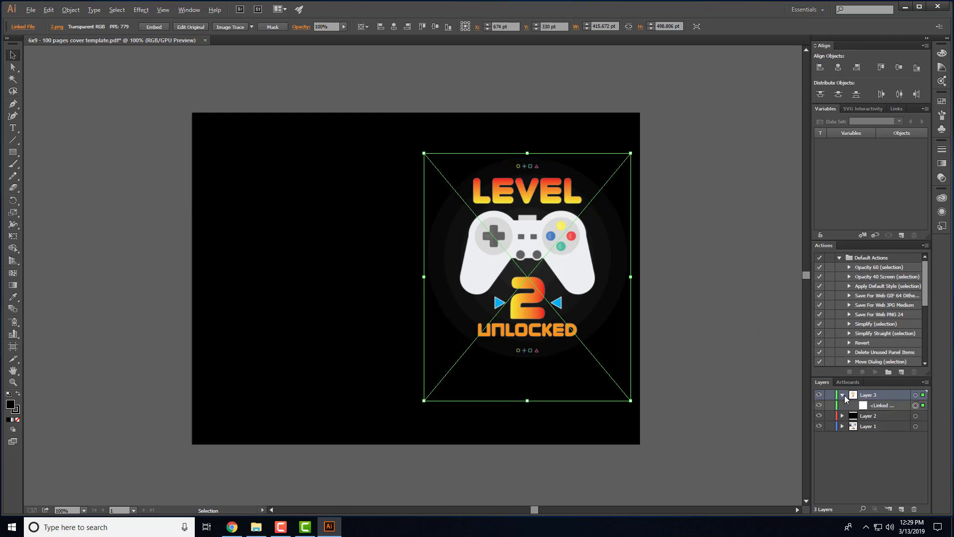
pyautogui.doubleClick(877, 405)
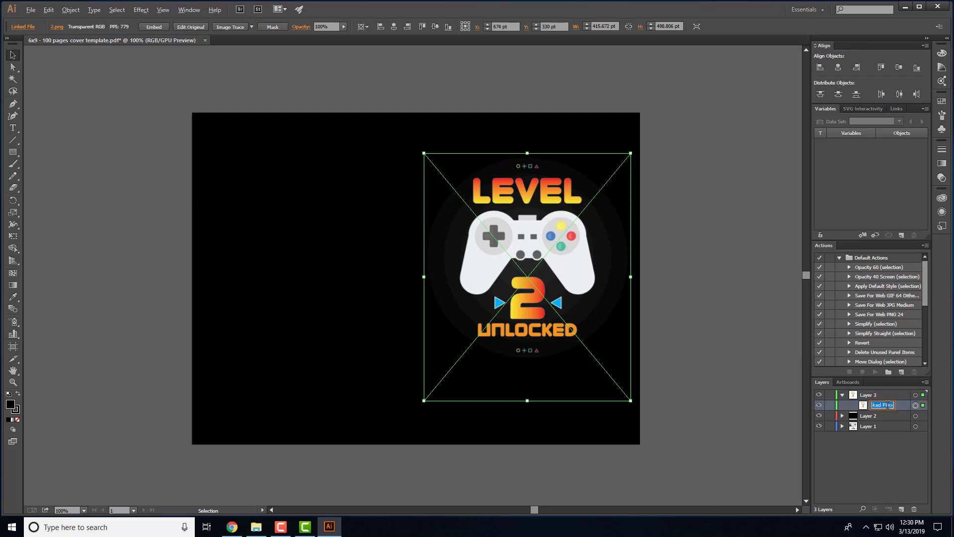
pyautogui.press('Return')
pyautogui.click(707, 317)
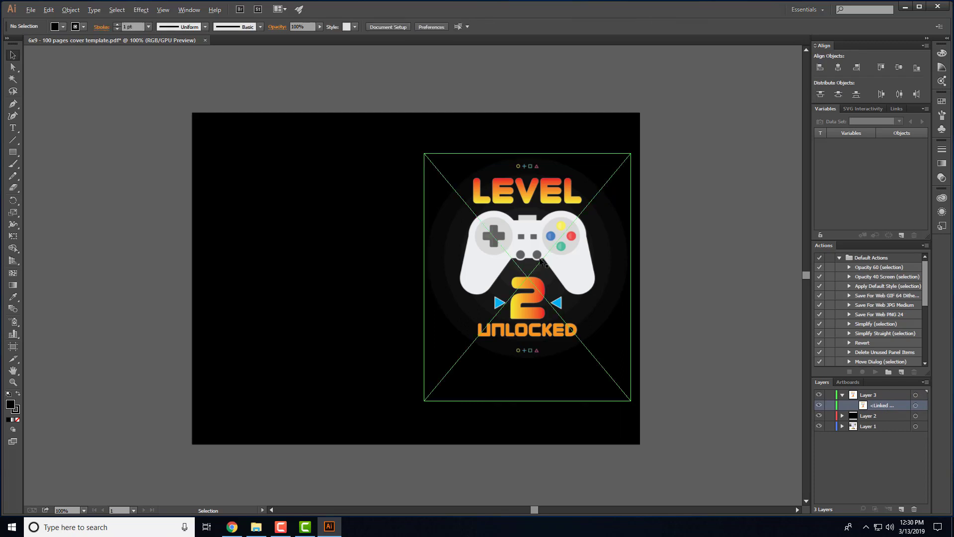
# Step: Launch Excel from Windows search and start a blank workbook
pyautogui.click(905, 7)
pyautogui.click(96, 527)
pyautogui.write('exc')
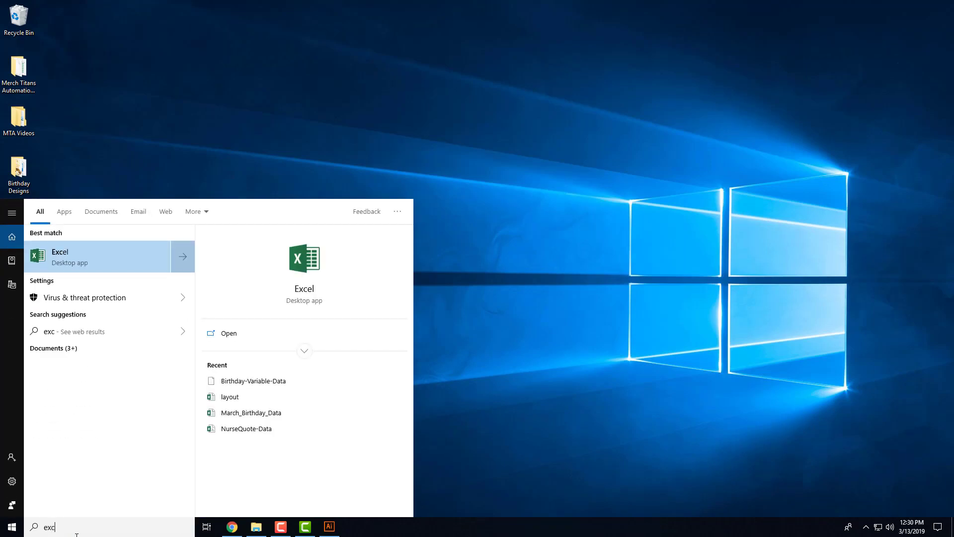
pyautogui.press('Return')
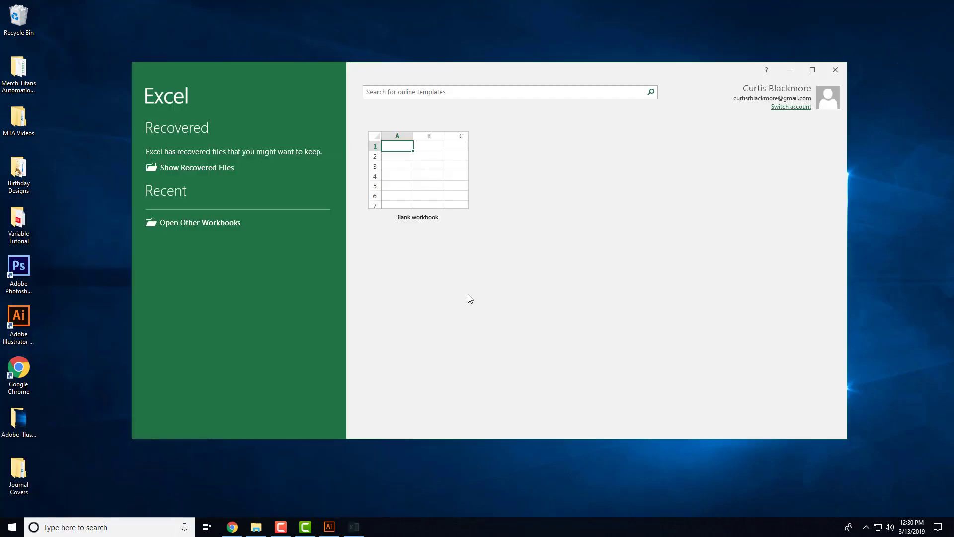
pyautogui.click(430, 190)
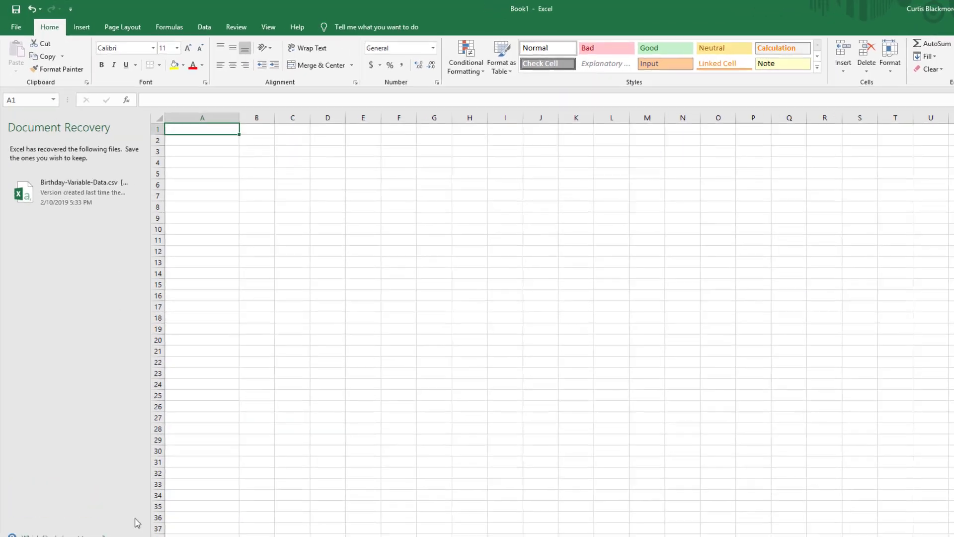
pyautogui.click(117, 493)
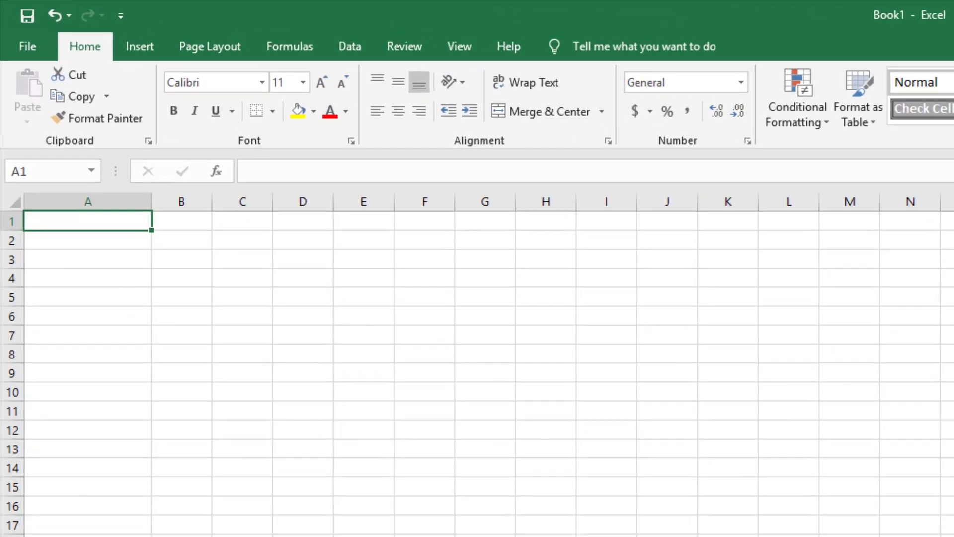
# Step: Widen columns A and B of the new sheet
pyautogui.moveTo(110, 108); pyautogui.dragTo(111, 109)
pyautogui.moveTo(229, 225); pyautogui.dragTo(343, 224)
pyautogui.click(219, 240)
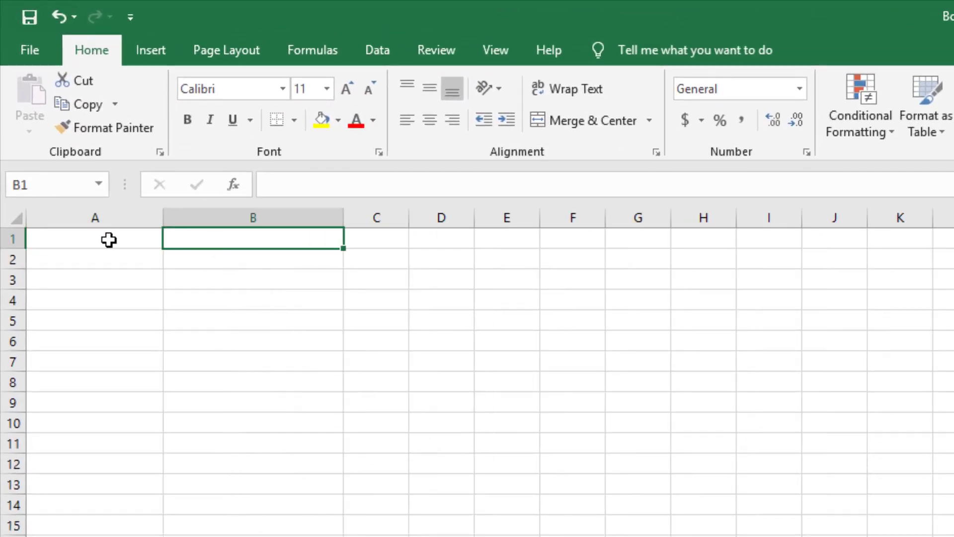
pyautogui.click(109, 241)
pyautogui.click(206, 234)
pyautogui.click(148, 237)
pyautogui.moveTo(164, 217); pyautogui.dragTo(199, 217)
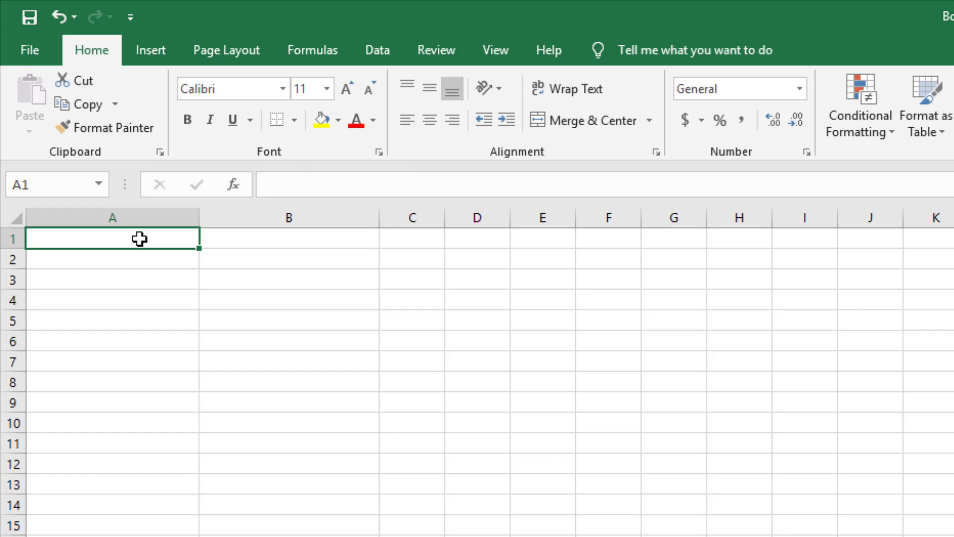
pyautogui.click(139, 259)
# Step: Enter header IMAGE in A1 and DATASET in B1, then select A2
pyautogui.click(142, 234)
pyautogui.write('IMAGE')
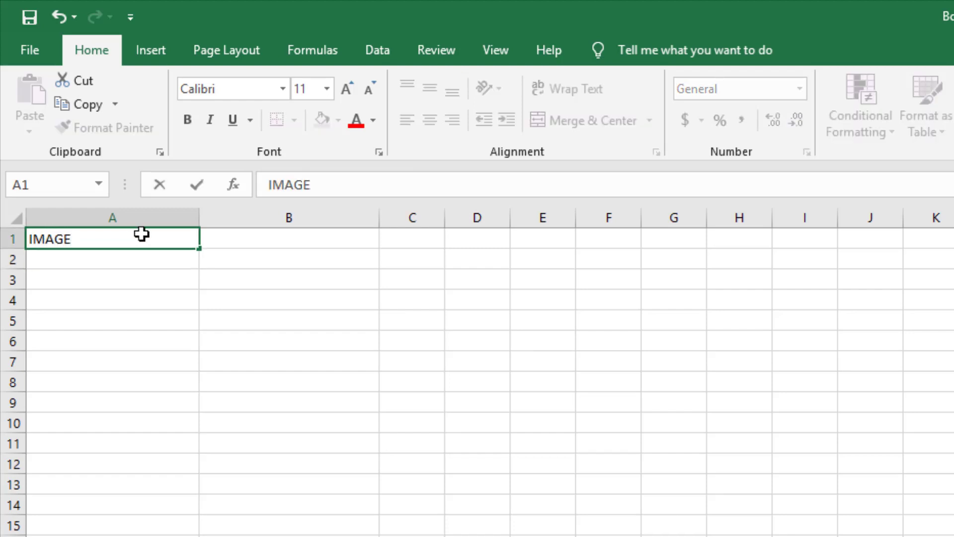
pyautogui.press('Tab')
pyautogui.write('DATASET')
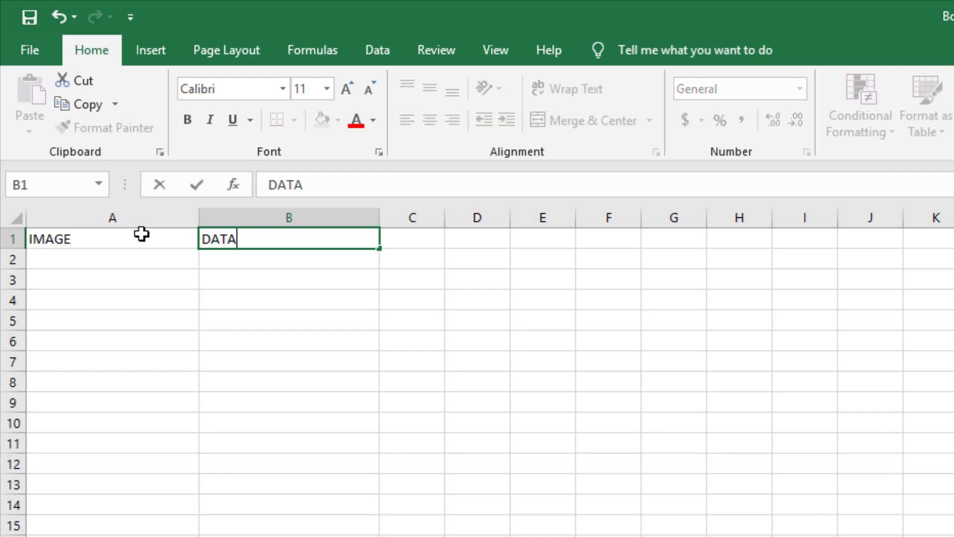
pyautogui.press('Return')
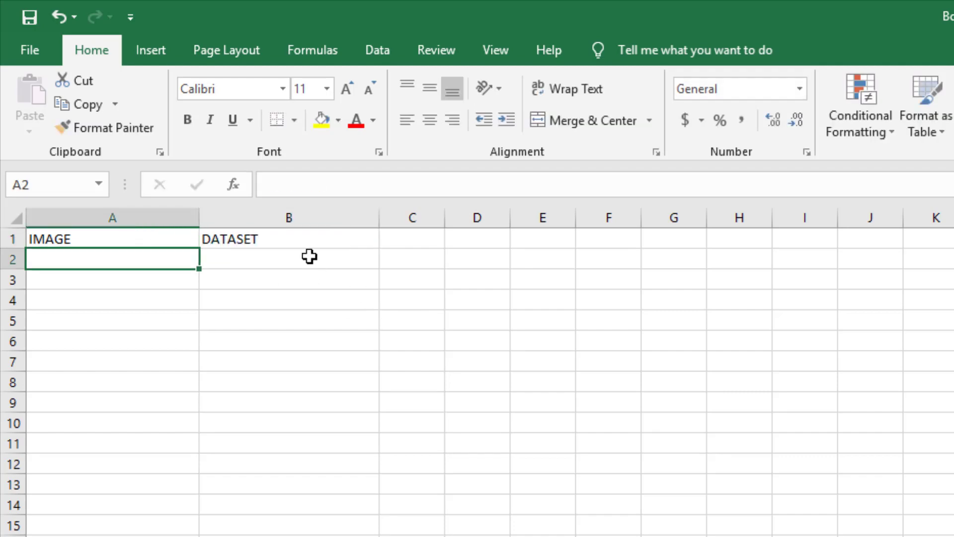
pyautogui.click(262, 245)
pyautogui.moveTo(297, 266); pyautogui.dragTo(251, 196)
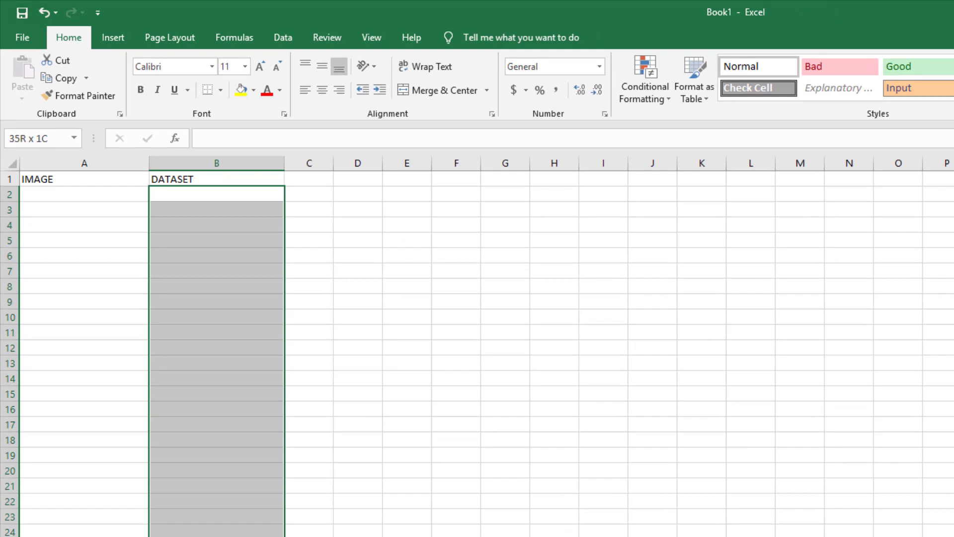
pyautogui.click(128, 196)
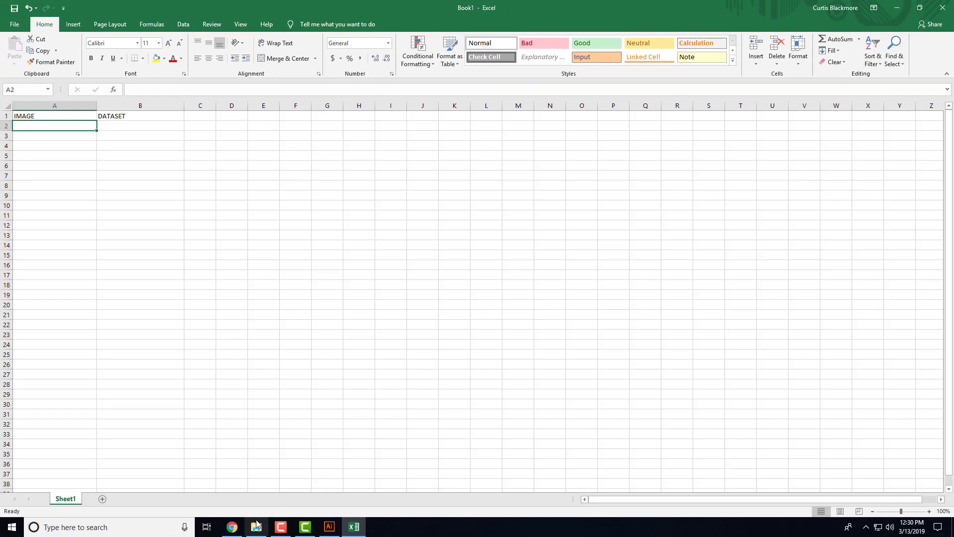
# Step: Copy the paths of all 19 Level Unlocked images (2.png–20.png) for pasting at A2
pyautogui.click(256, 527)
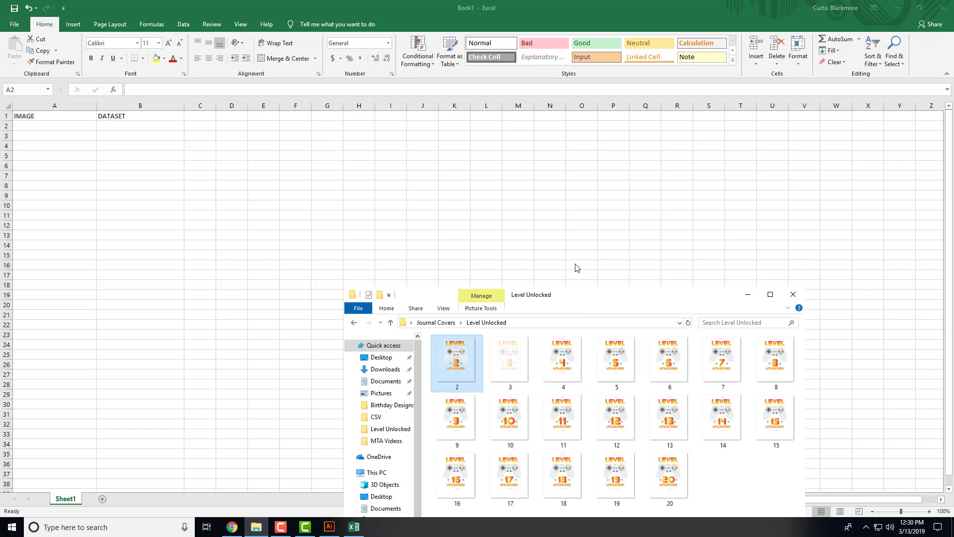
pyautogui.moveTo(592, 298); pyautogui.dragTo(502, 133)
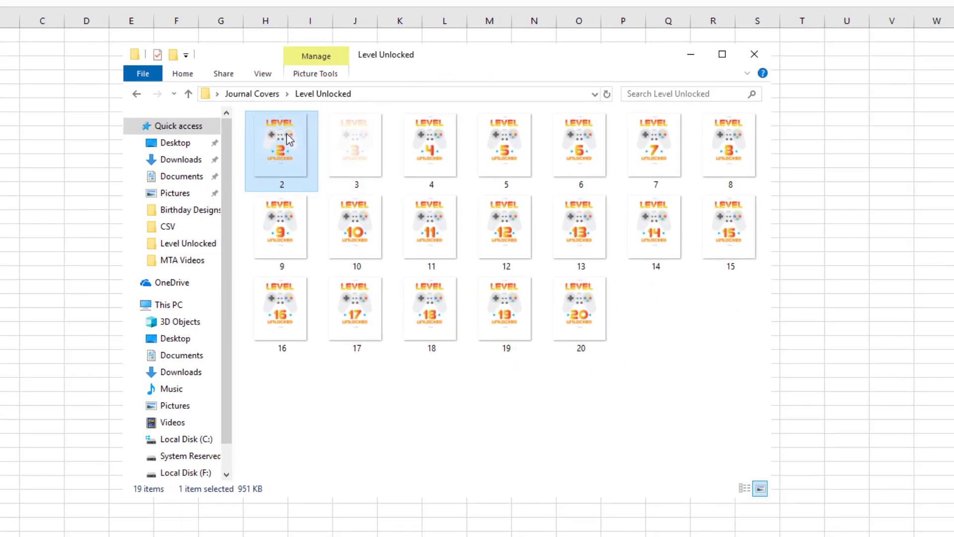
pyautogui.hotkey('ctrl', 'a')
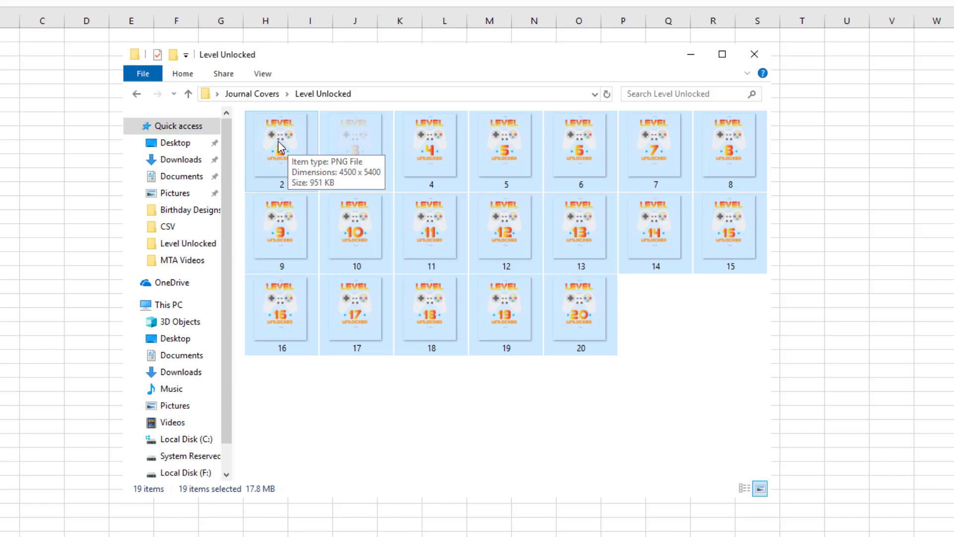
pyautogui.rightClick(279, 142)
pyautogui.click(341, 519)
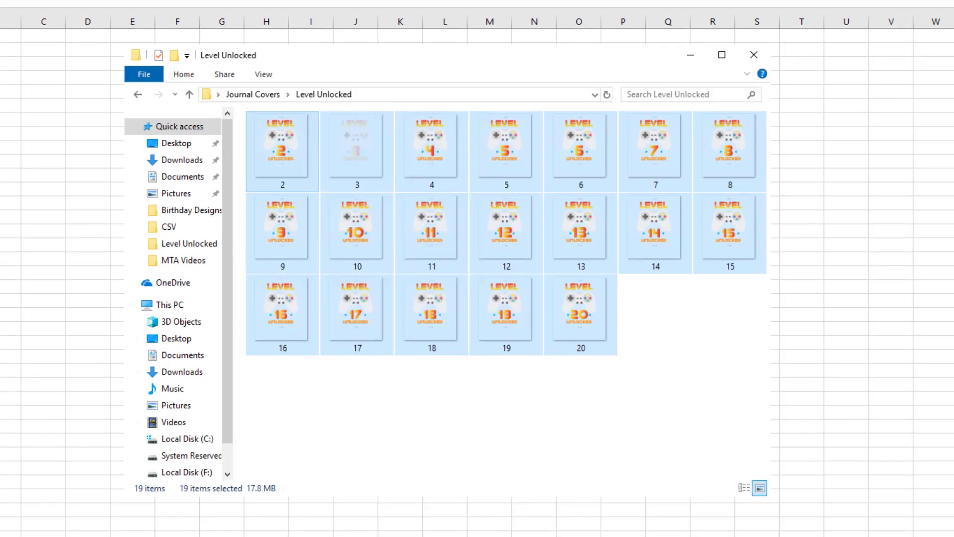
pyautogui.rightClick(55, 126)
# Step: Paste the 19 image paths into A2:A20, autofit column A, and mark A2's shared folder path
pyautogui.click(90, 166)
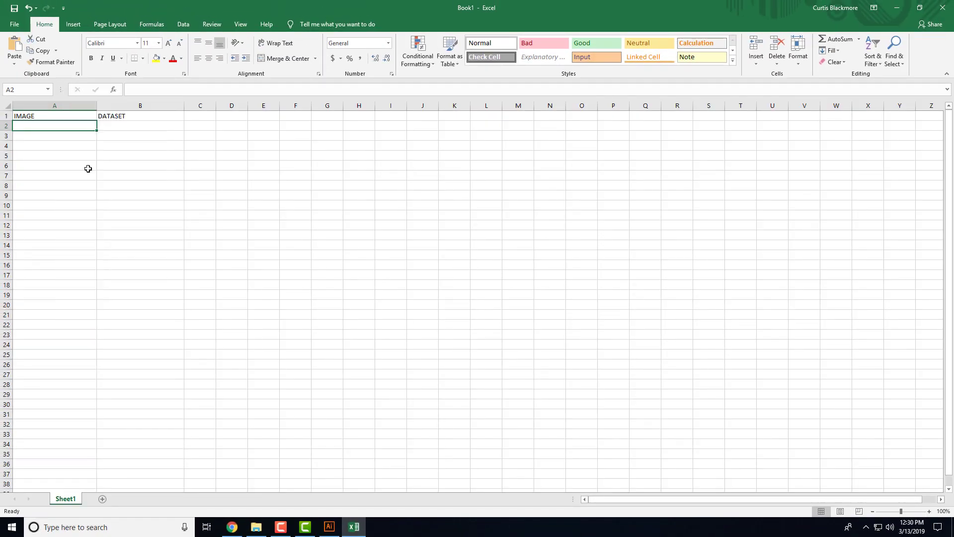
pyautogui.doubleClick(96, 109)
pyautogui.click(142, 127)
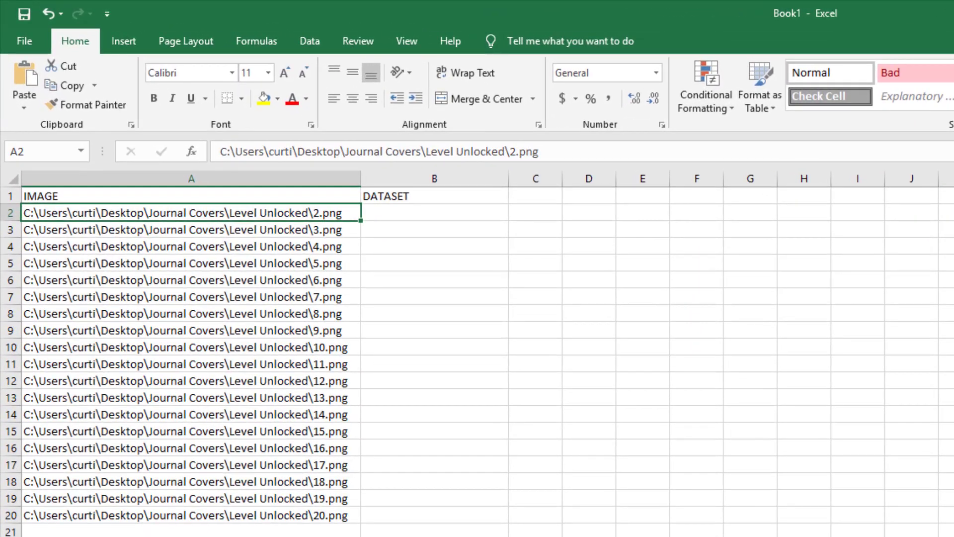
pyautogui.click(511, 151)
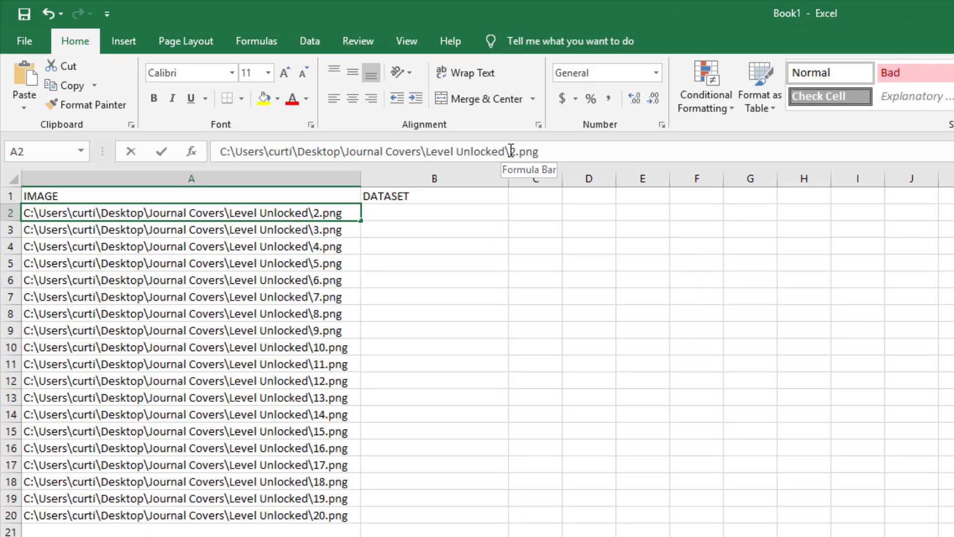
pyautogui.moveTo(511, 151); pyautogui.dragTo(220, 152)
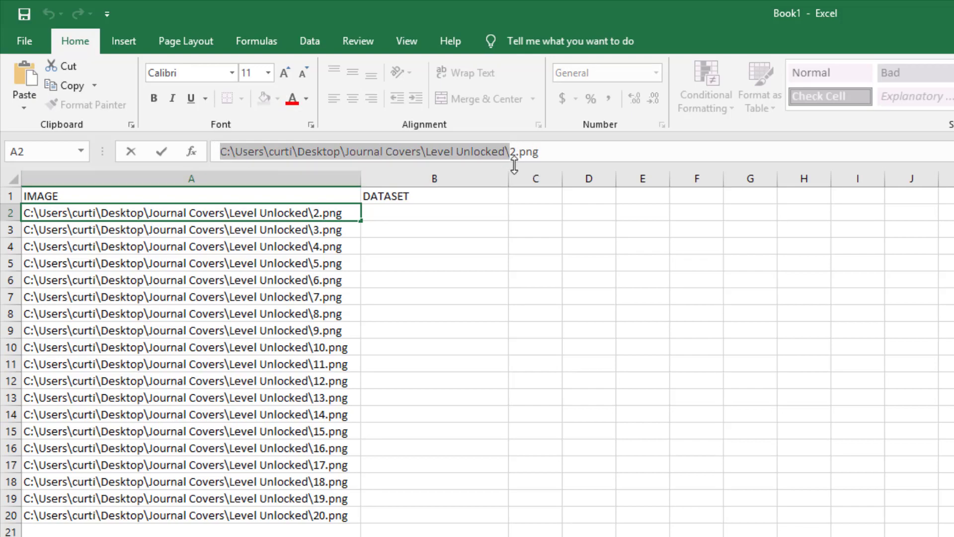
pyautogui.click(235, 179)
# Step: Replace the folder path with nothing in column A, leaving bare names like 2.png
pyautogui.click(879, 87)
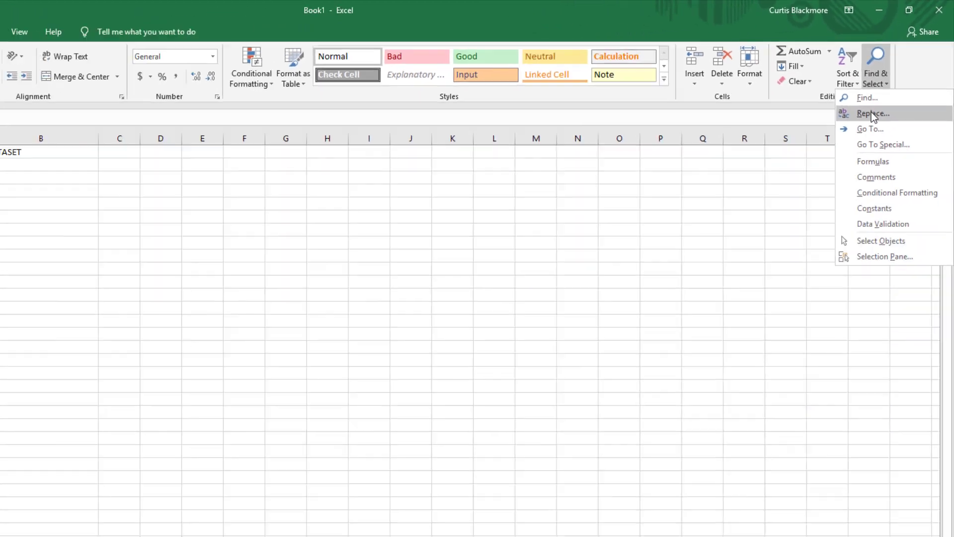
pyautogui.click(872, 102)
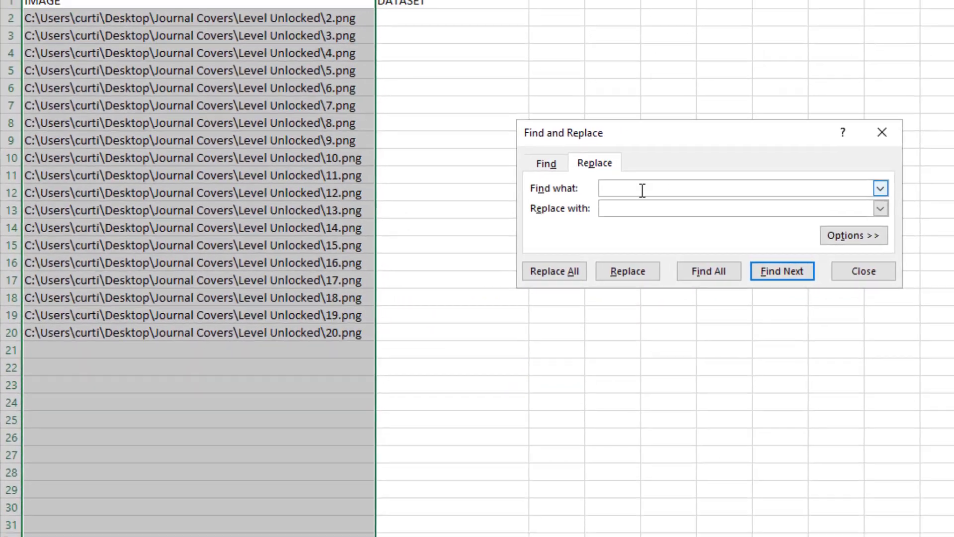
pyautogui.hotkey('ctrl', 'v')
pyautogui.click(451, 241)
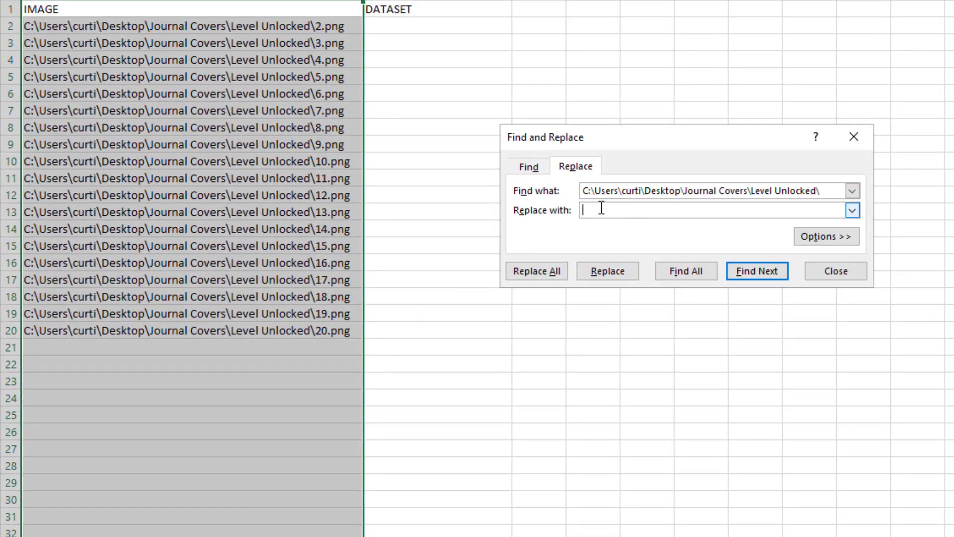
pyautogui.click(550, 270)
pyautogui.click(795, 308)
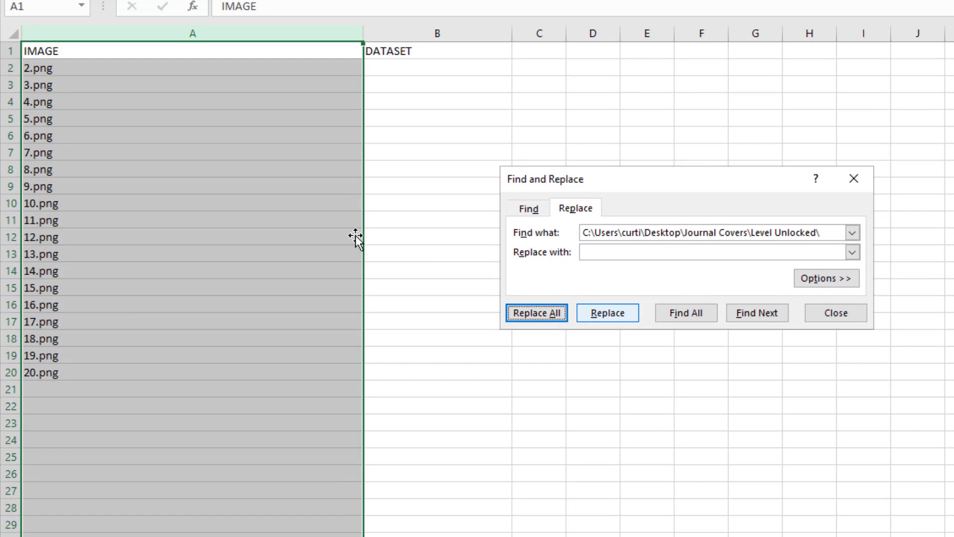
pyautogui.press('Escape')
# Step: Copy the file names from A2:A20 into DATASET cells B2:B20
pyautogui.moveTo(138, 204); pyautogui.dragTo(139, 507)
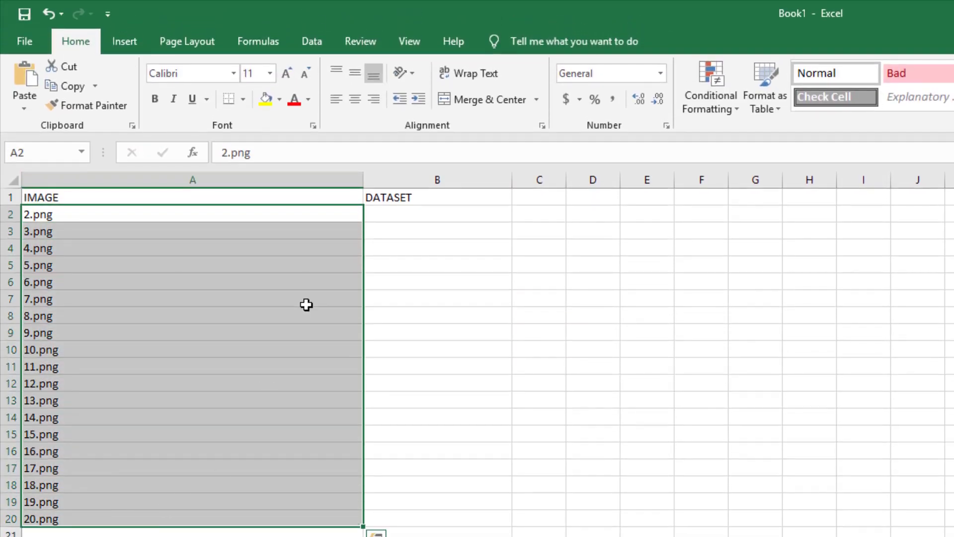
pyautogui.doubleClick(366, 183)
pyautogui.hotkey('ctrl', 'c')
pyautogui.click(127, 213)
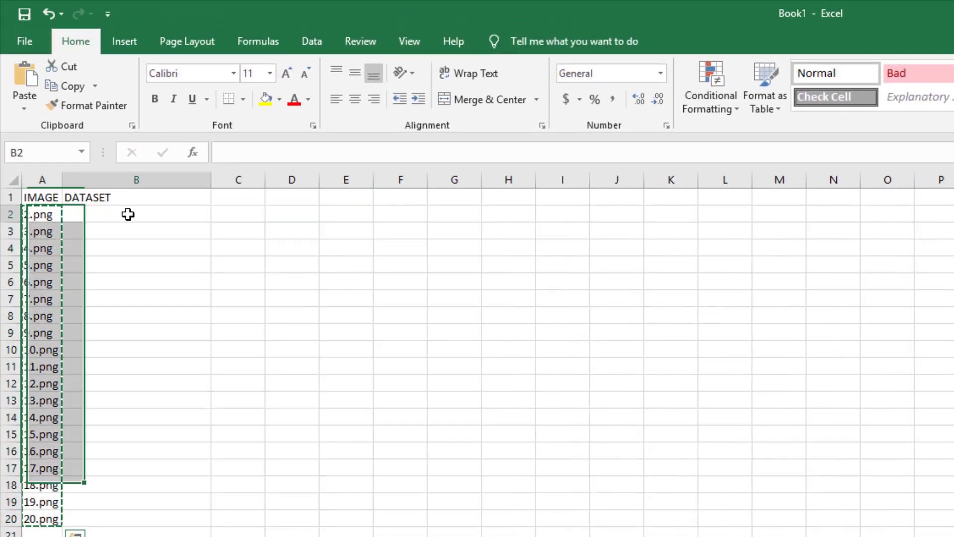
pyautogui.rightClick(129, 214)
pyautogui.click(165, 288)
# Step: Replace '.png' with nothing in column B, leaving the numbers 2 to 20
pyautogui.click(166, 181)
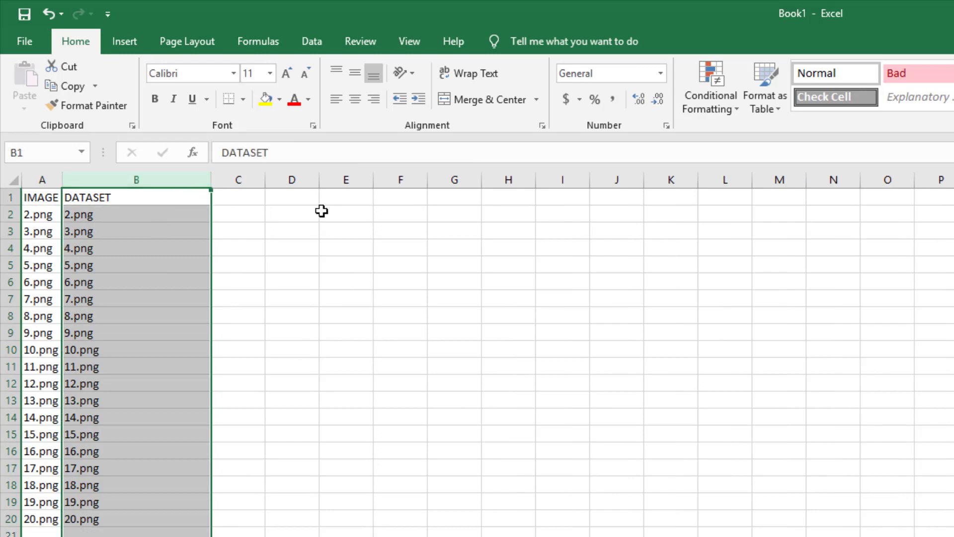
pyautogui.hotkey('ctrl', 'h')
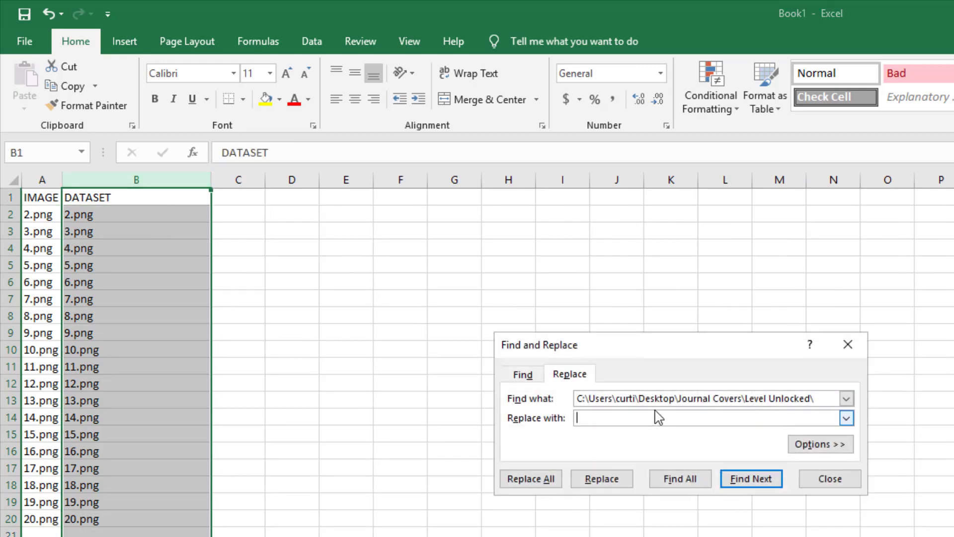
pyautogui.moveTo(823, 400); pyautogui.dragTo(534, 405)
pyautogui.write('.png')
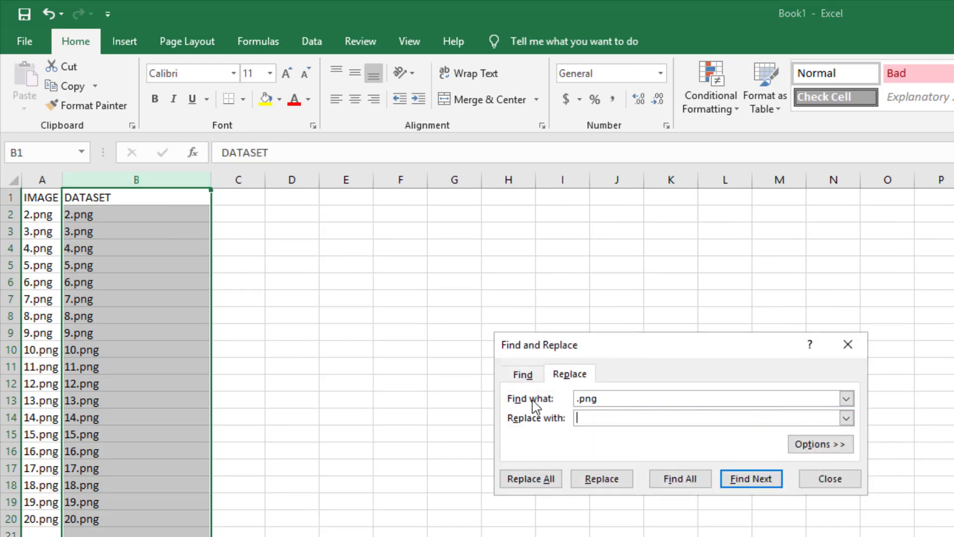
pyautogui.click(531, 479)
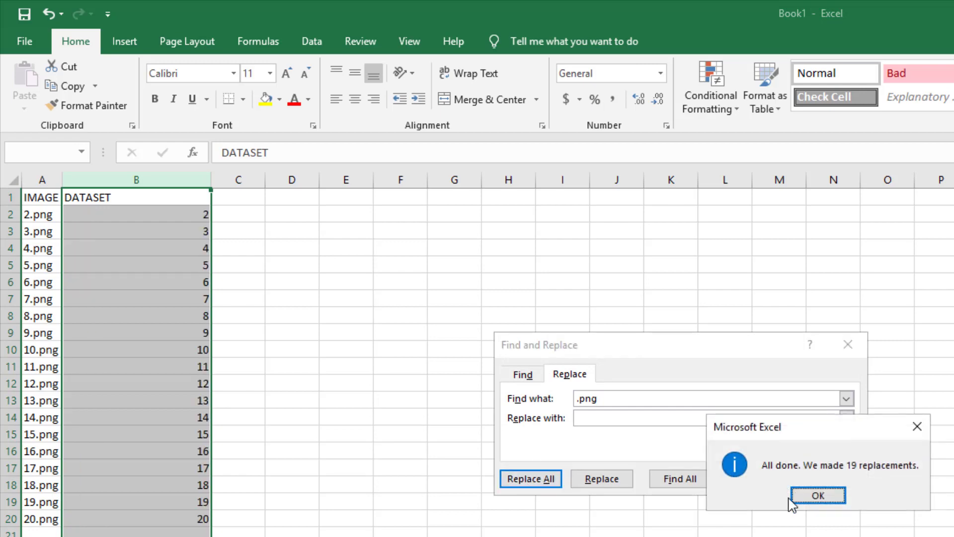
pyautogui.click(795, 496)
pyautogui.click(848, 344)
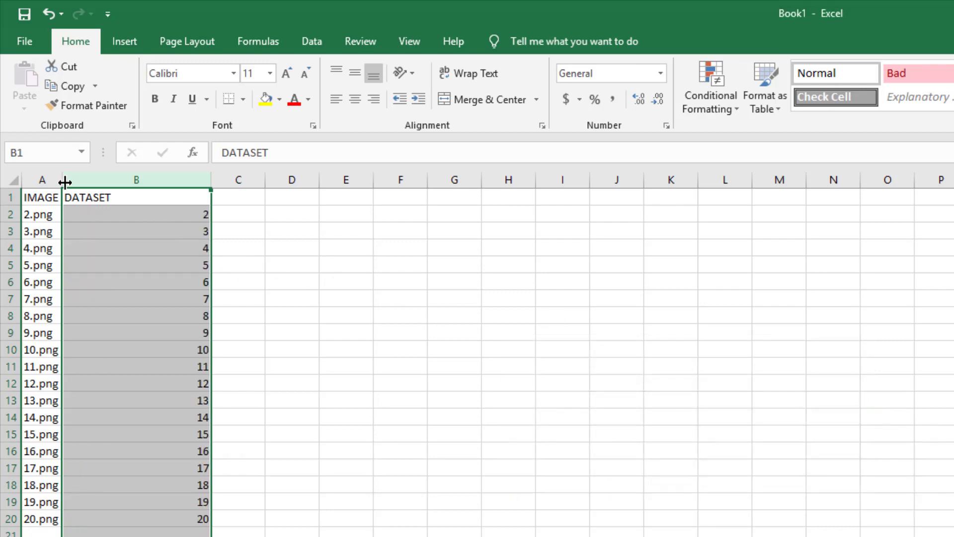
pyautogui.moveTo(62, 180); pyautogui.dragTo(133, 179)
pyautogui.click(142, 273)
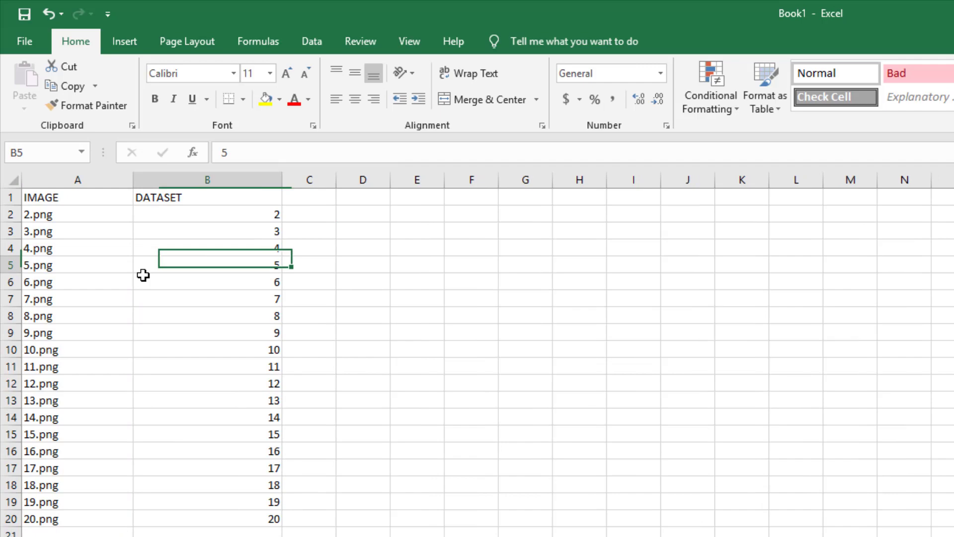
pyautogui.click(65, 529)
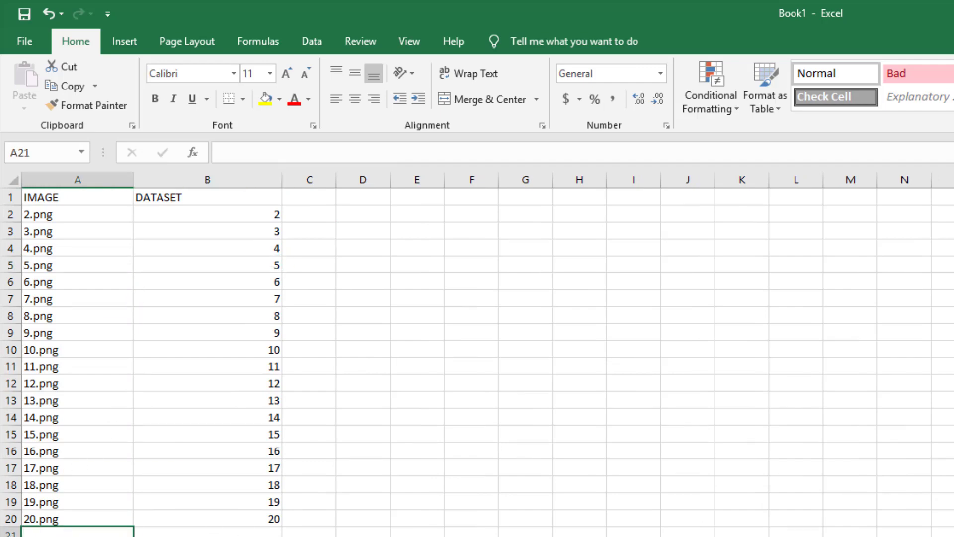
pyautogui.click(126, 289)
pyautogui.click(70, 199)
pyautogui.click(82, 179)
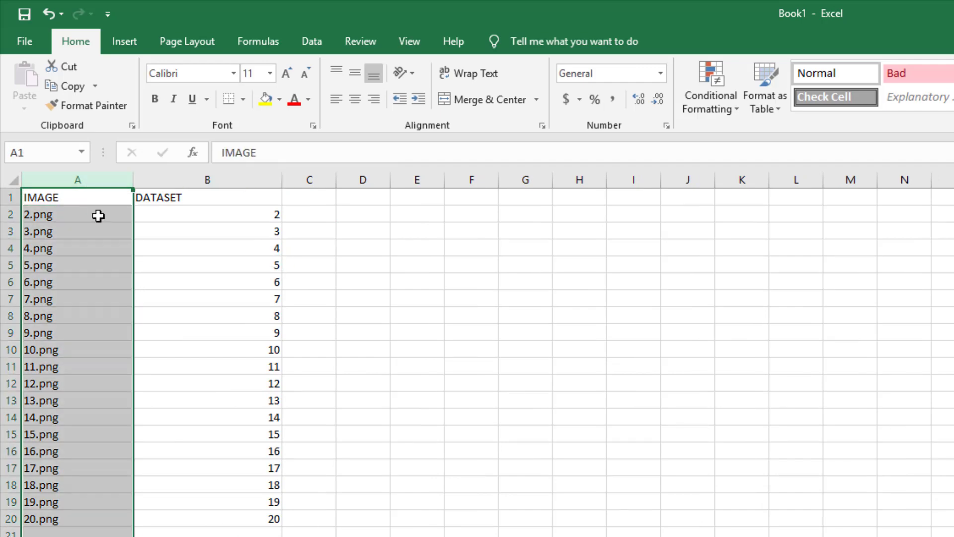
pyautogui.click(99, 216)
pyautogui.doubleClick(38, 196)
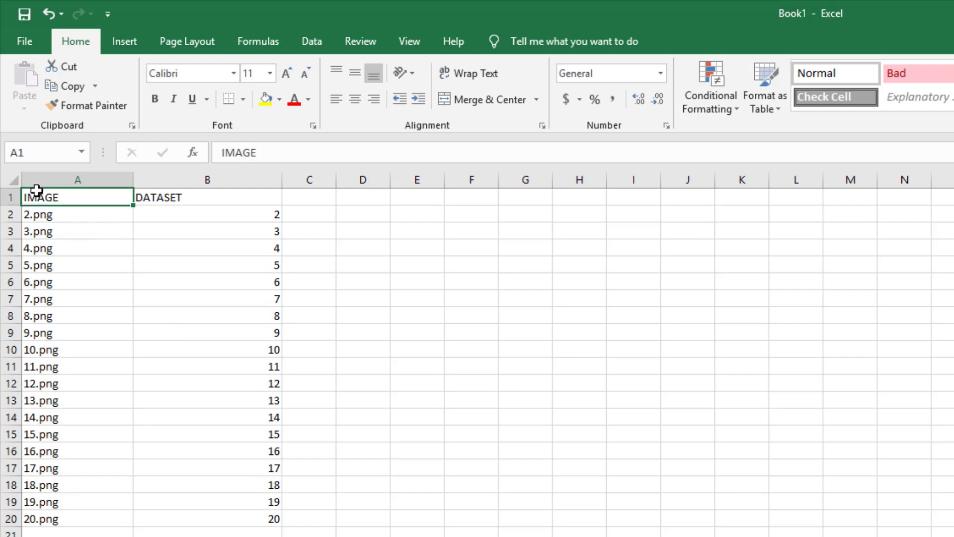
pyautogui.press('Home')
pyautogui.write('@')
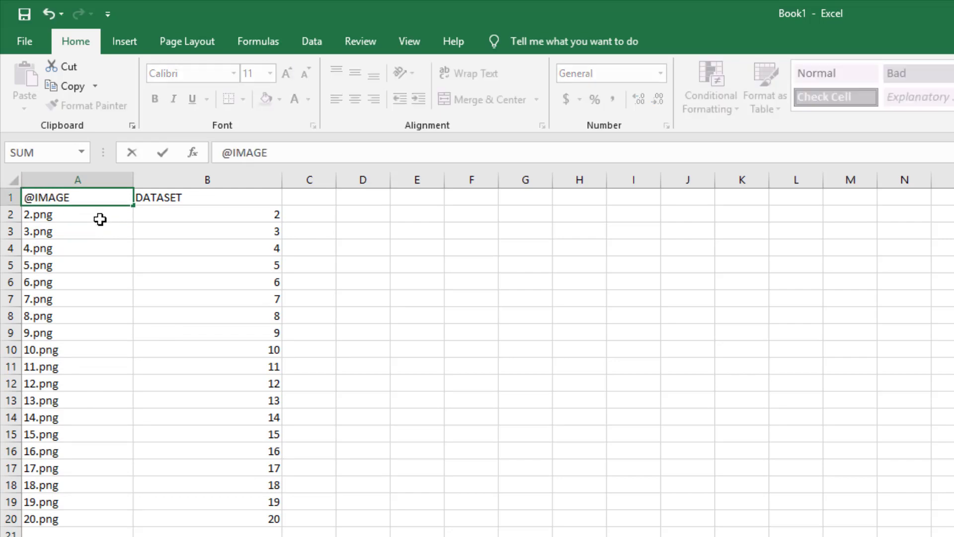
pyautogui.press('Return')
pyautogui.press('Return')
pyautogui.press('Escape')
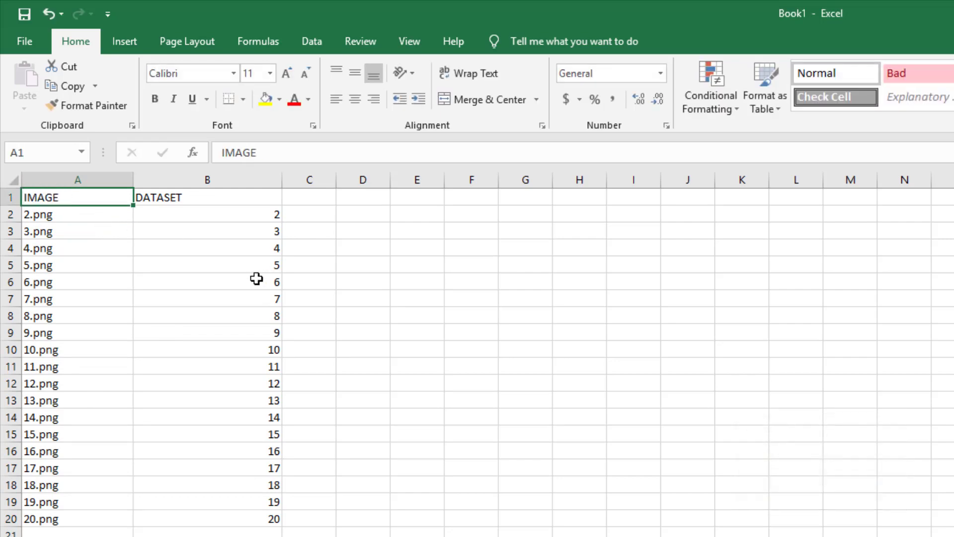
pyautogui.click(154, 260)
# Step: Save the sheet to the Desktop as CSV (Comma delimited) named LevelUnlockedData, keeping CSV format
pyautogui.click(25, 46)
pyautogui.click(49, 211)
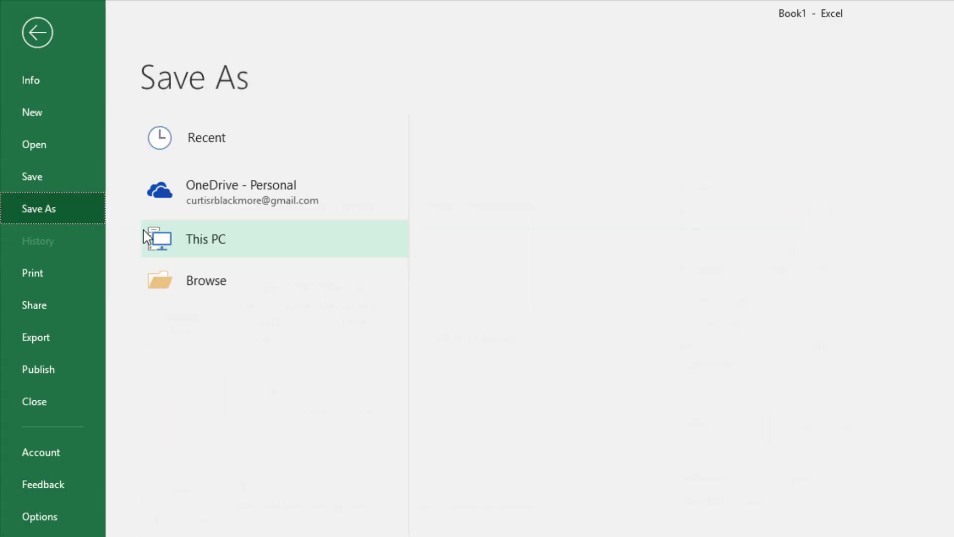
pyautogui.click(493, 238)
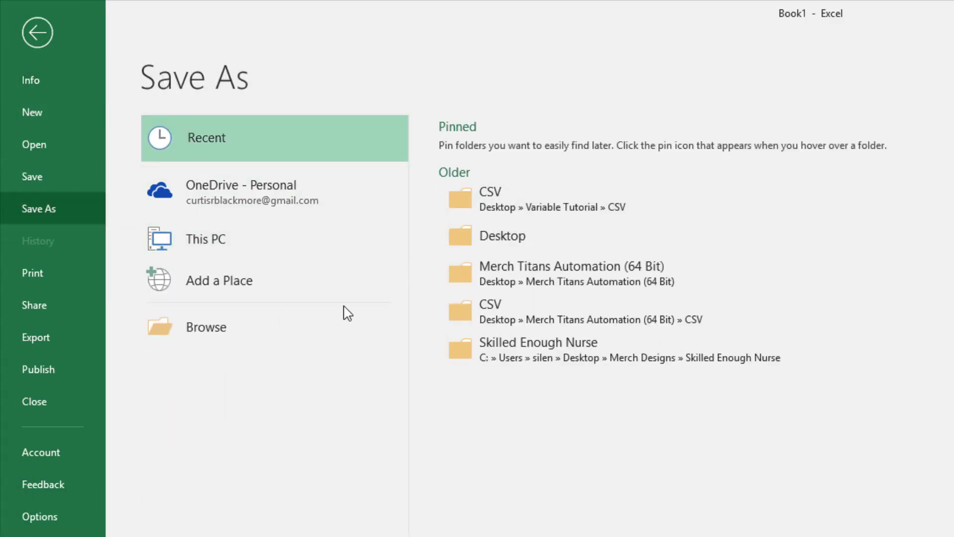
pyautogui.click(76, 139)
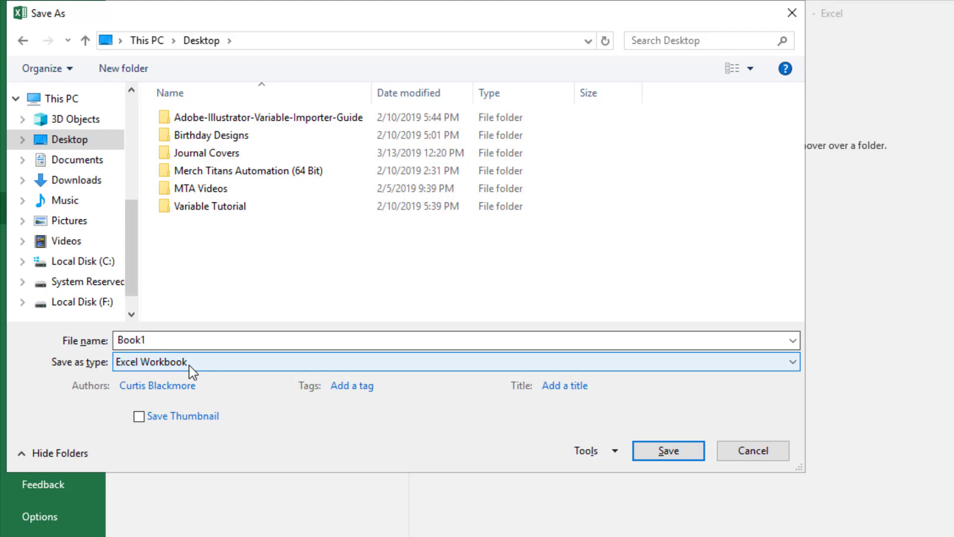
pyautogui.click(188, 364)
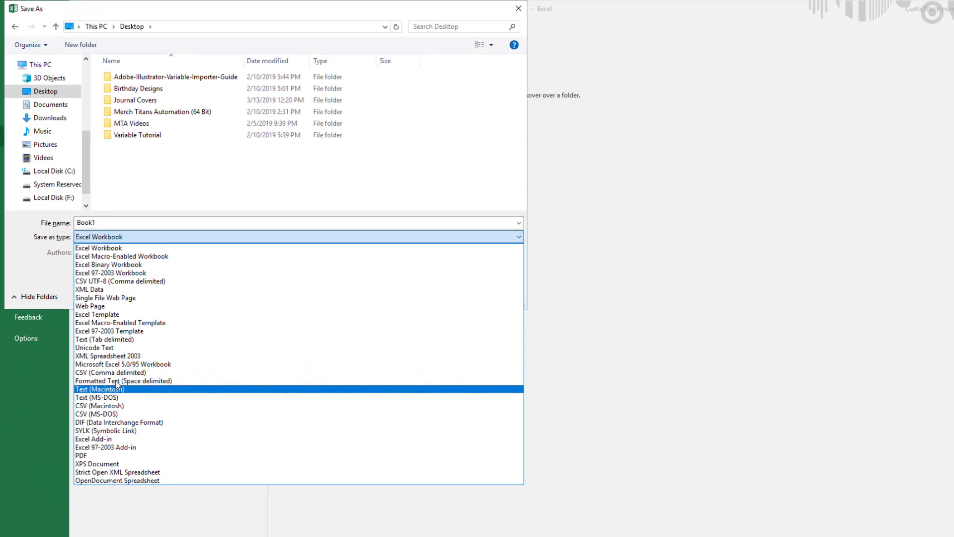
pyautogui.click(124, 385)
pyautogui.click(225, 341)
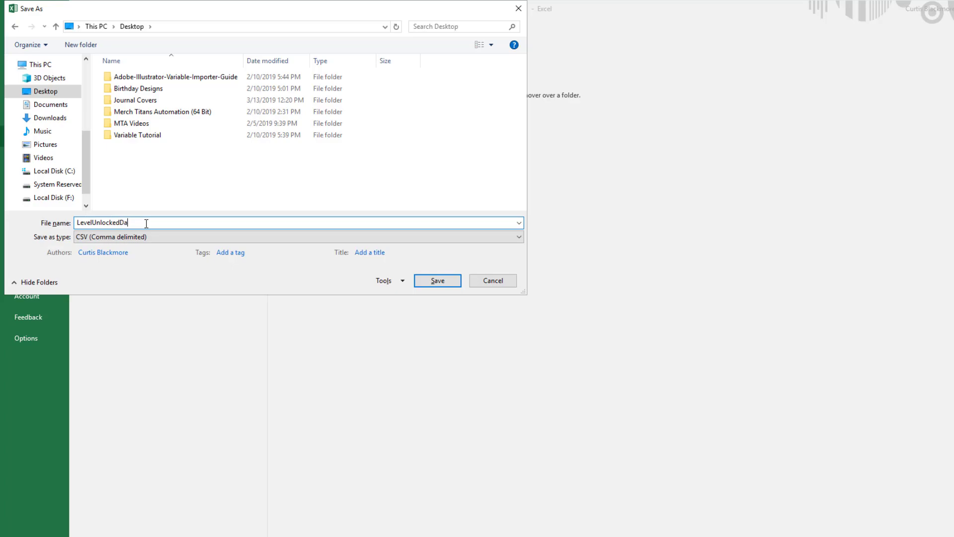
pyautogui.press('Return')
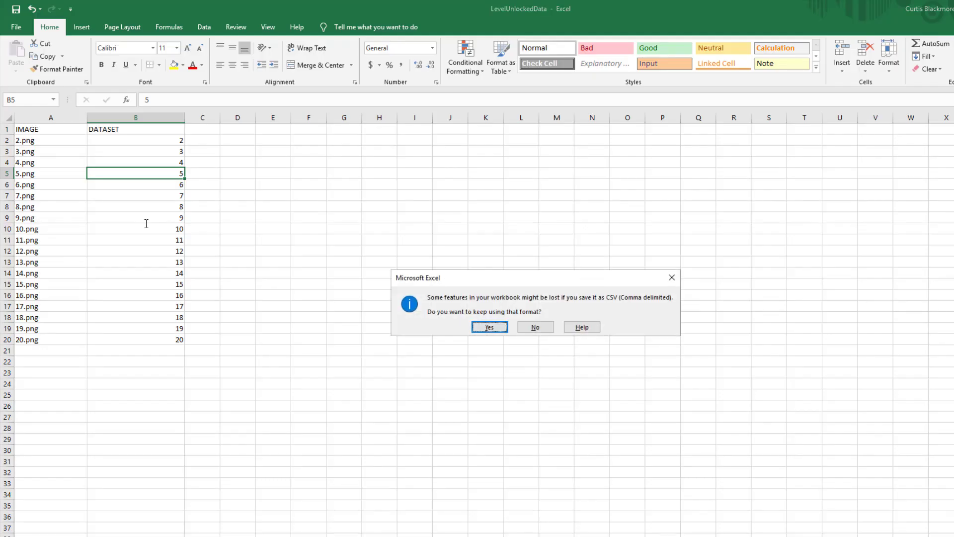
pyautogui.press('Return')
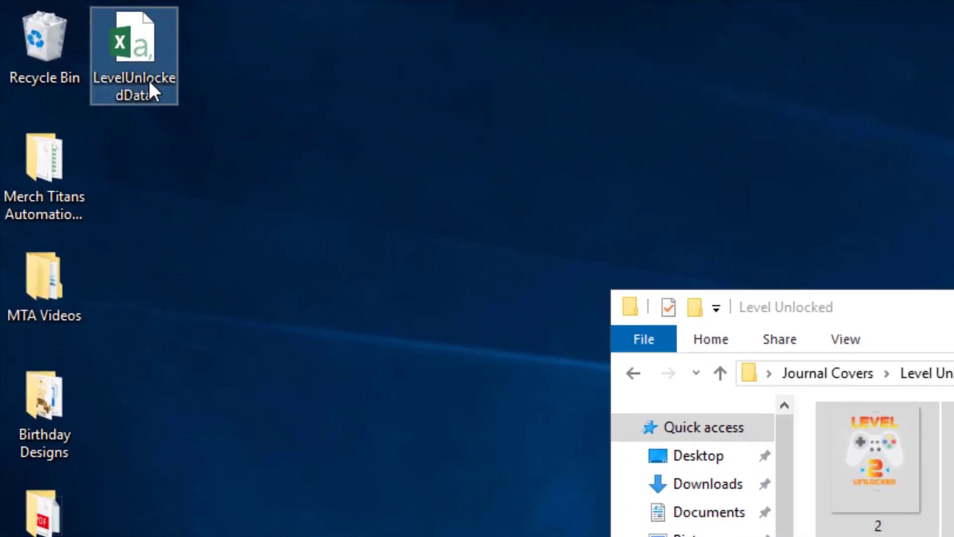
pyautogui.rightClick(62, 33)
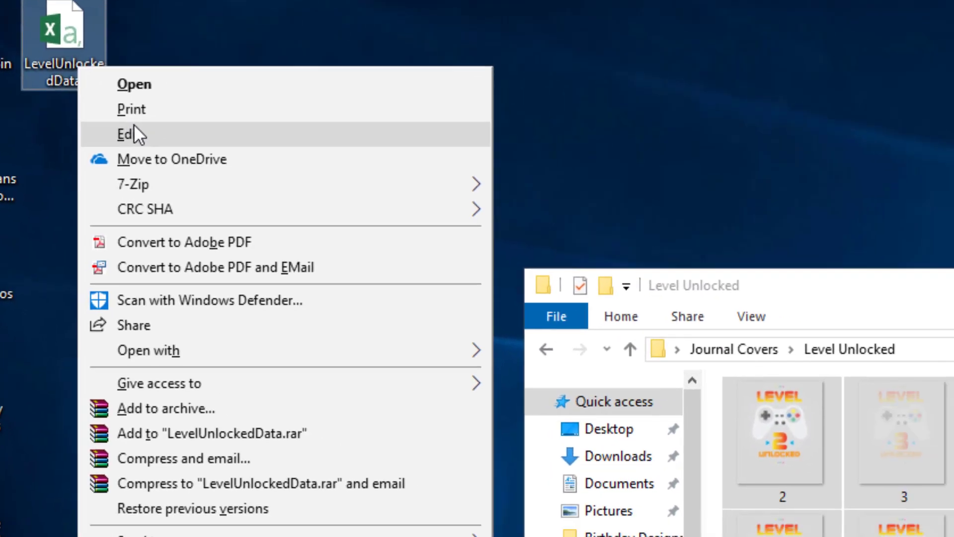
pyautogui.click(200, 151)
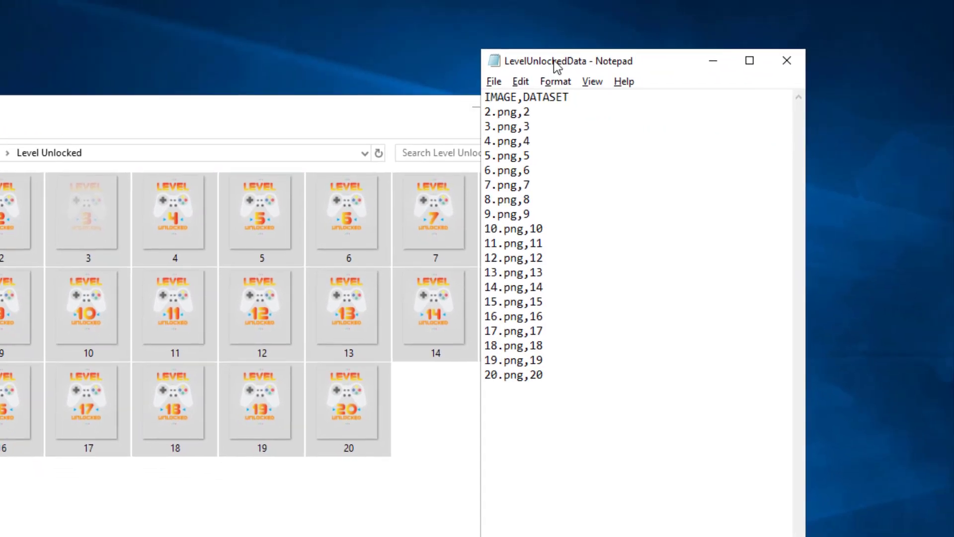
pyautogui.moveTo(557, 64); pyautogui.dragTo(158, 33)
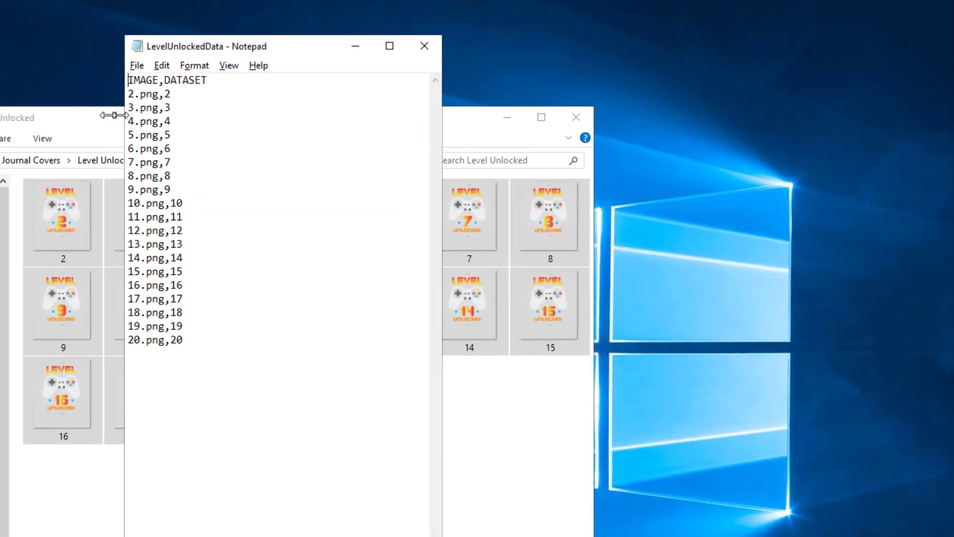
pyautogui.write('@')
pyautogui.click(197, 120)
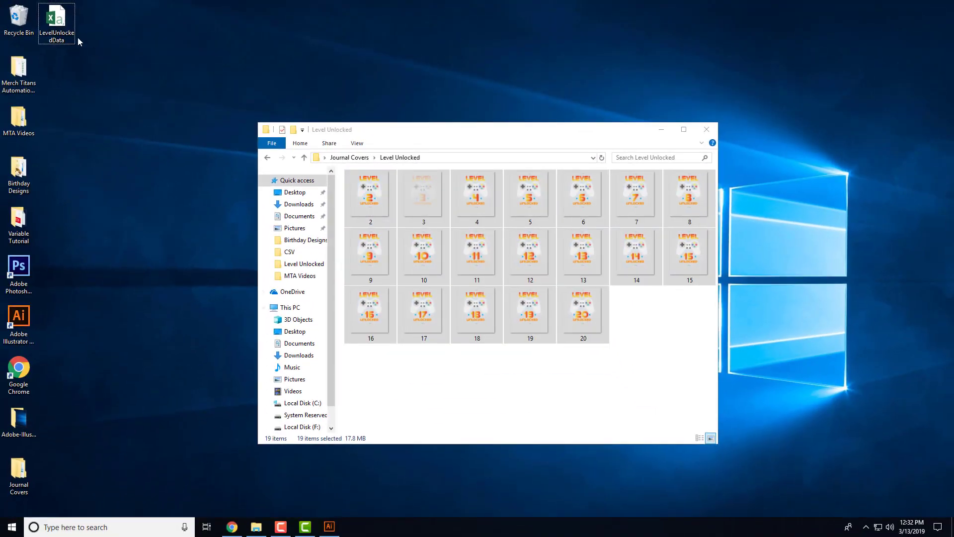
# Step: Reopen LevelUnlockedData in Excel to check it, then minimize the Level Unlocked folder window
pyautogui.doubleClick(74, 39)
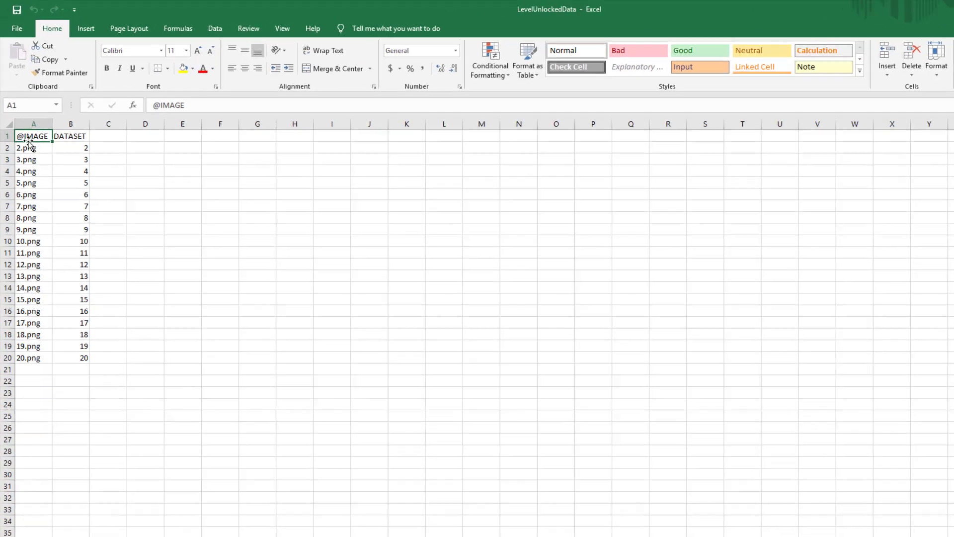
pyautogui.click(28, 146)
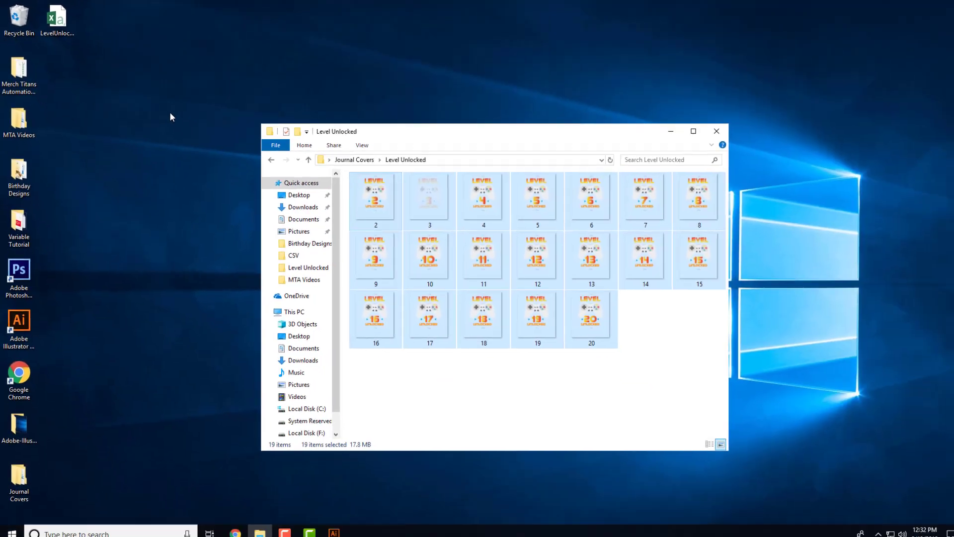
pyautogui.click(412, 251)
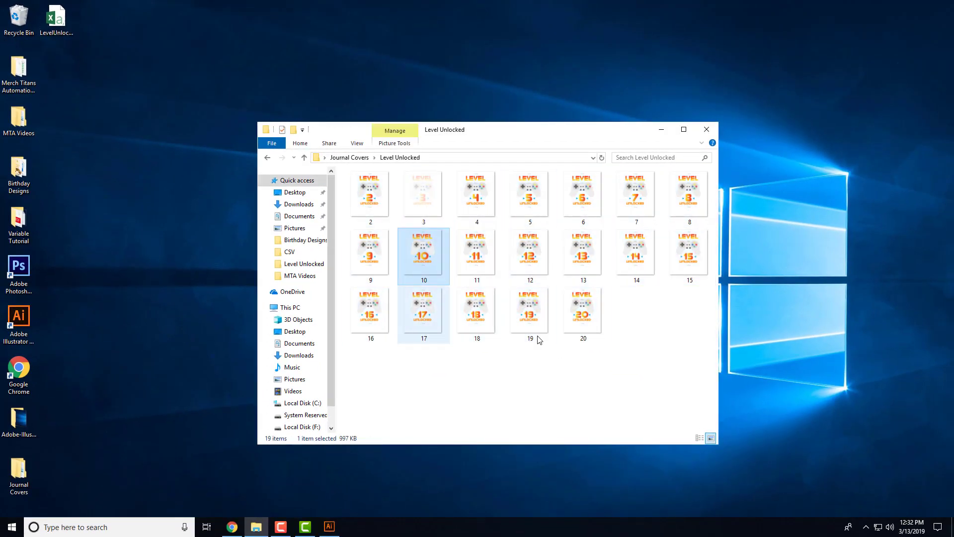
pyautogui.click(661, 132)
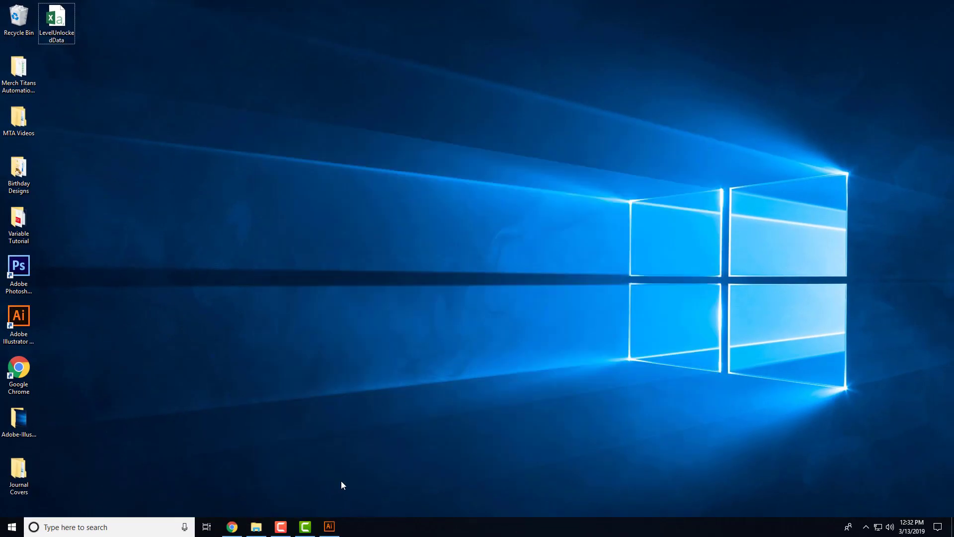
# Step: Select the linked 2.png gamepad image and check the LevelUnlockedData file in Excel
pyautogui.click(335, 528)
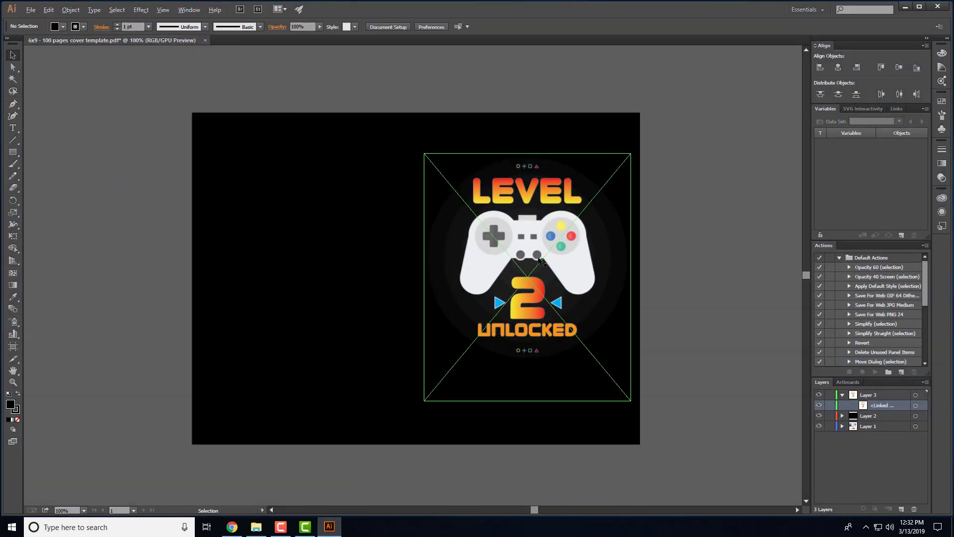
pyautogui.click(541, 260)
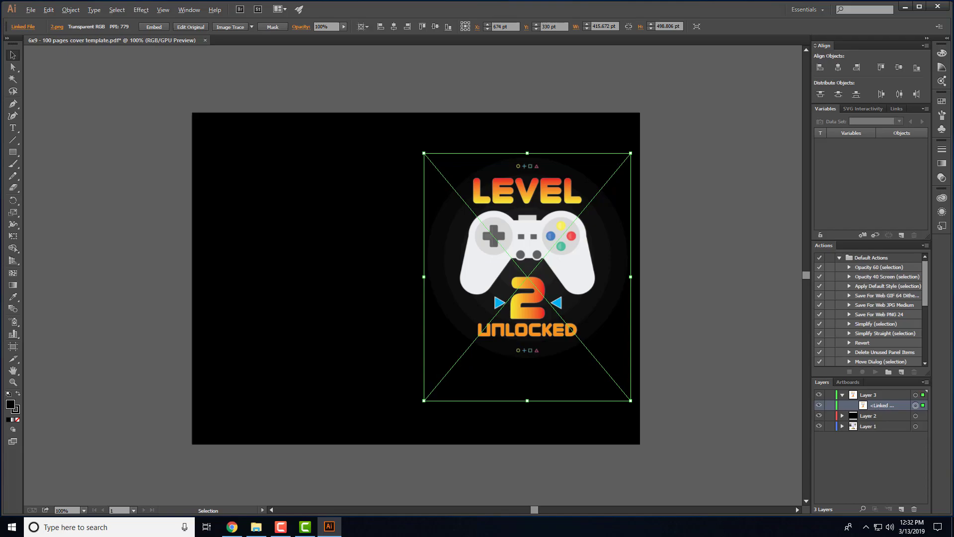
pyautogui.click(330, 527)
pyautogui.doubleClick(56, 19)
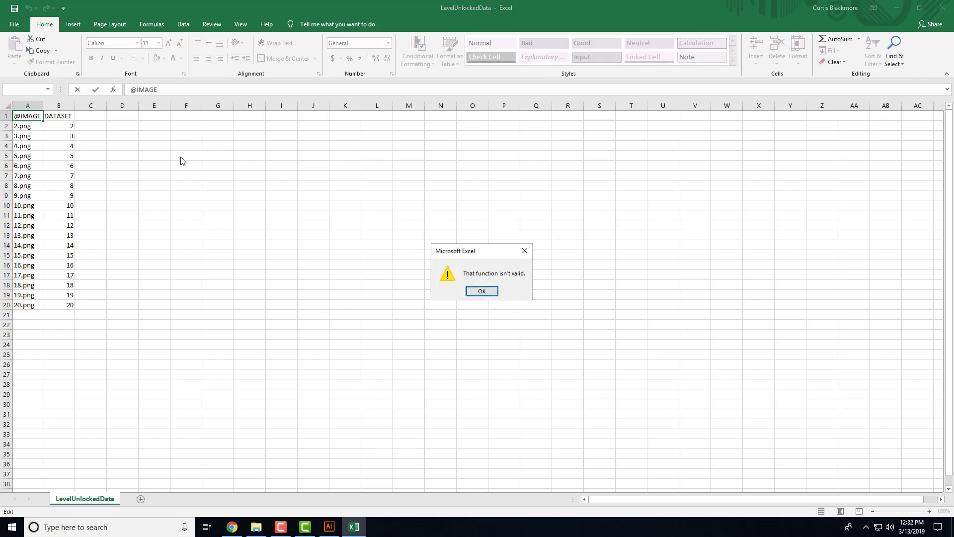
pyautogui.click(897, 8)
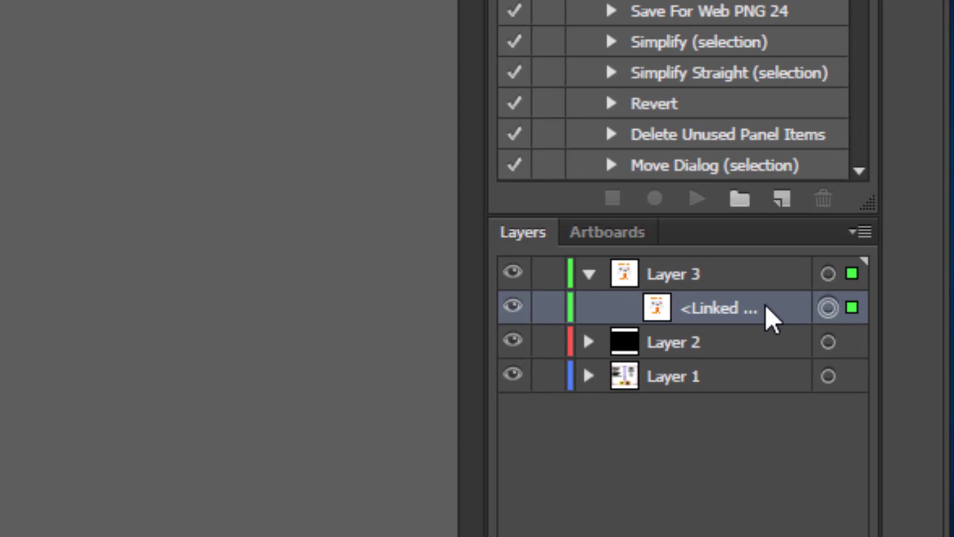
# Step: Rename the linked image layer under Layer 3 to IMAGE
pyautogui.doubleClick(782, 341)
pyautogui.write('IMAGE')
pyautogui.press('Return')
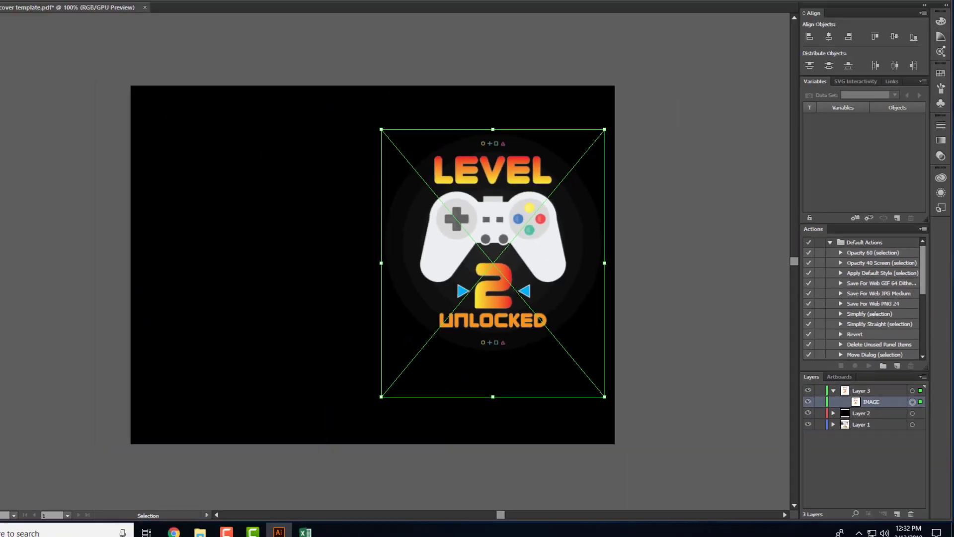
# Step: Run the VariableImporter script and load LevelUnlockedData.csv from the Desktop
pyautogui.click(49, 20)
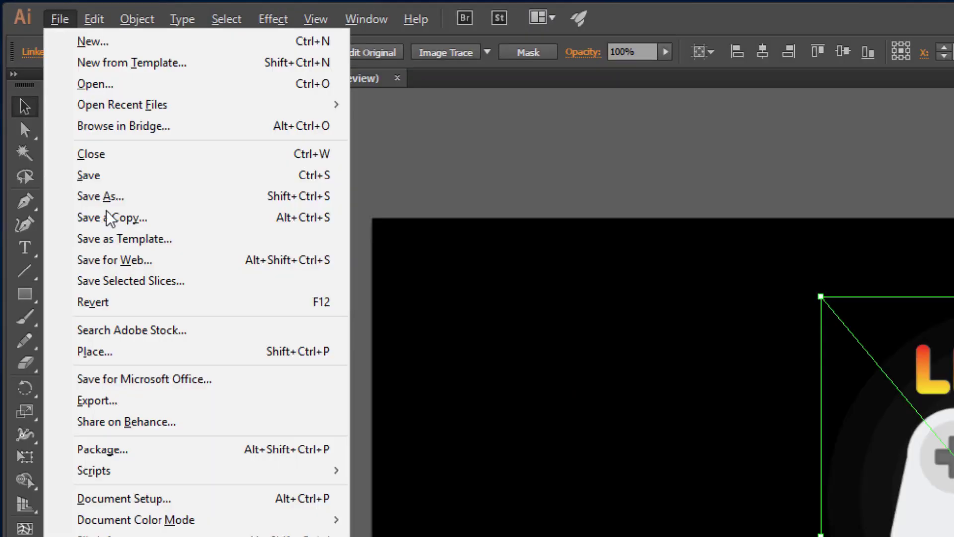
pyautogui.moveTo(156, 469)
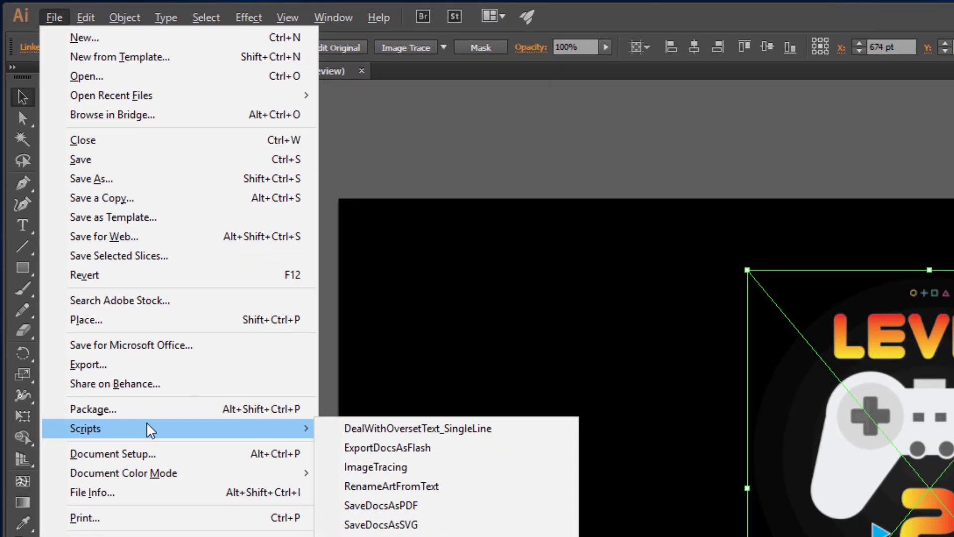
pyautogui.click(352, 474)
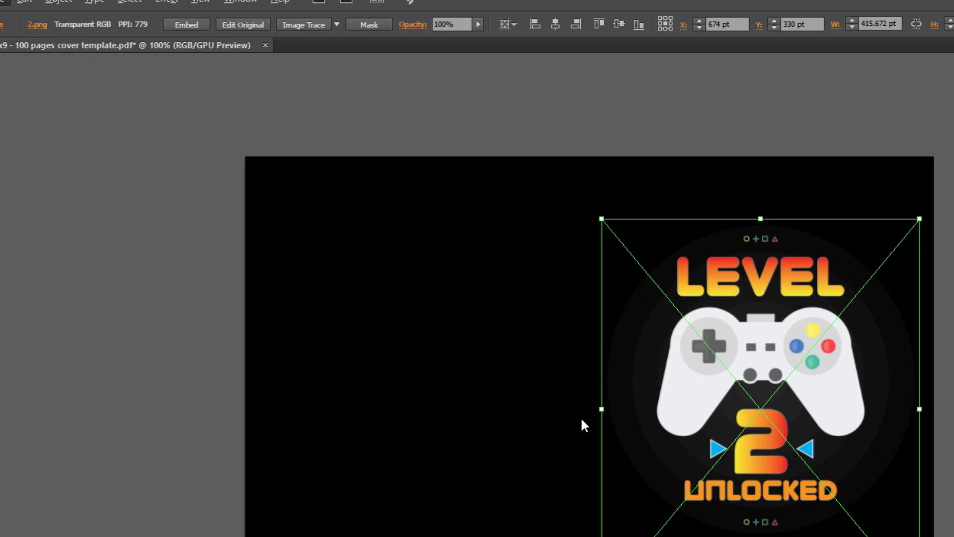
pyautogui.click(270, 190)
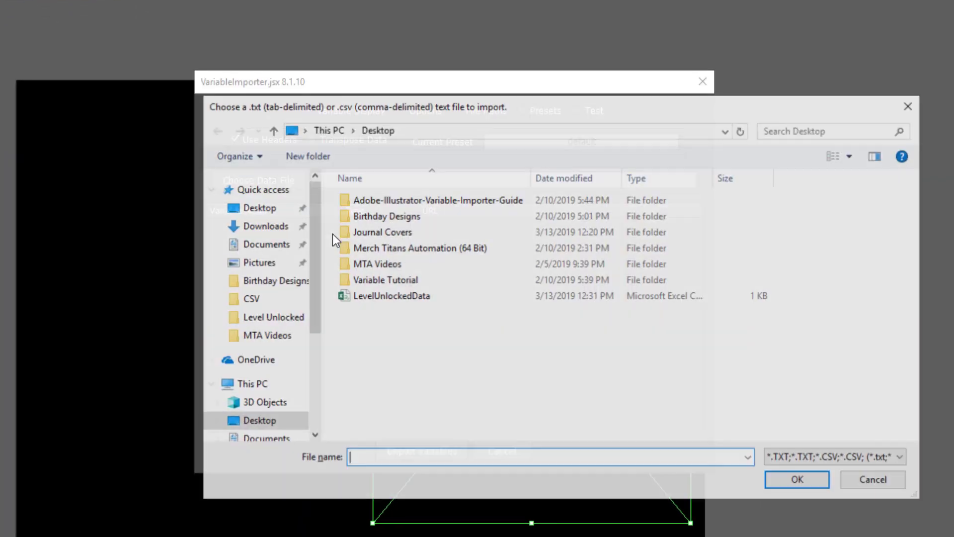
pyautogui.click(259, 210)
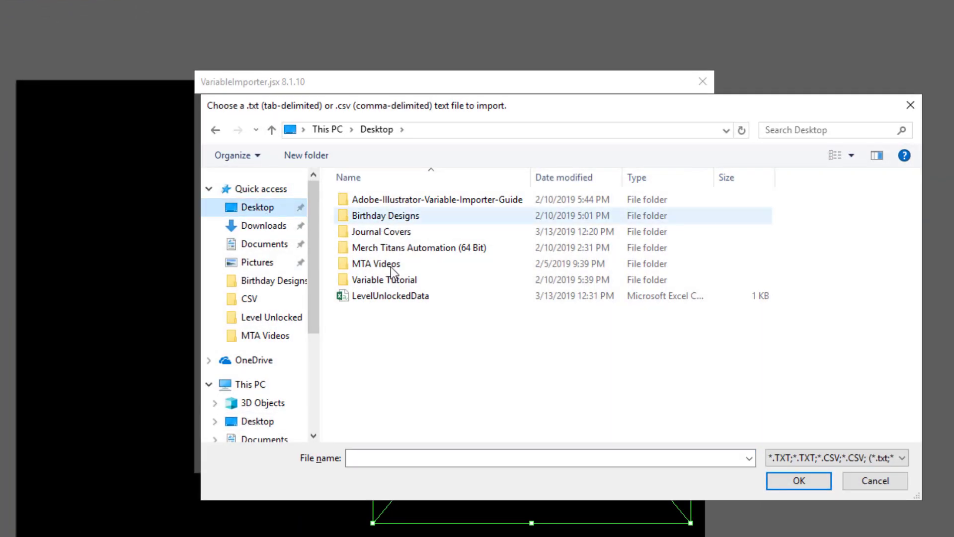
pyautogui.doubleClick(389, 297)
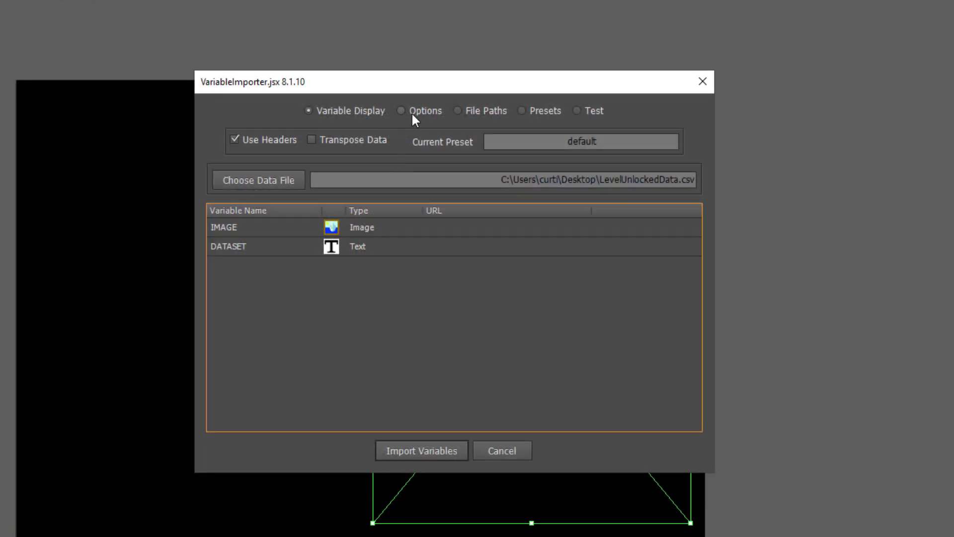
# Step: Set dataset names to Field 1 = DATASET value, with Fields 2 and 3 set to Nothing
pyautogui.click(413, 112)
pyautogui.click(266, 300)
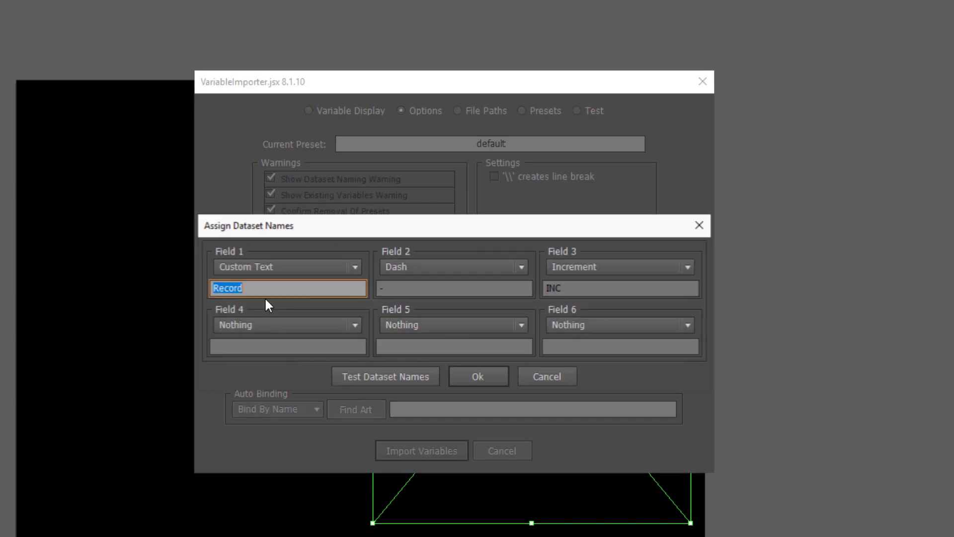
pyautogui.click(287, 267)
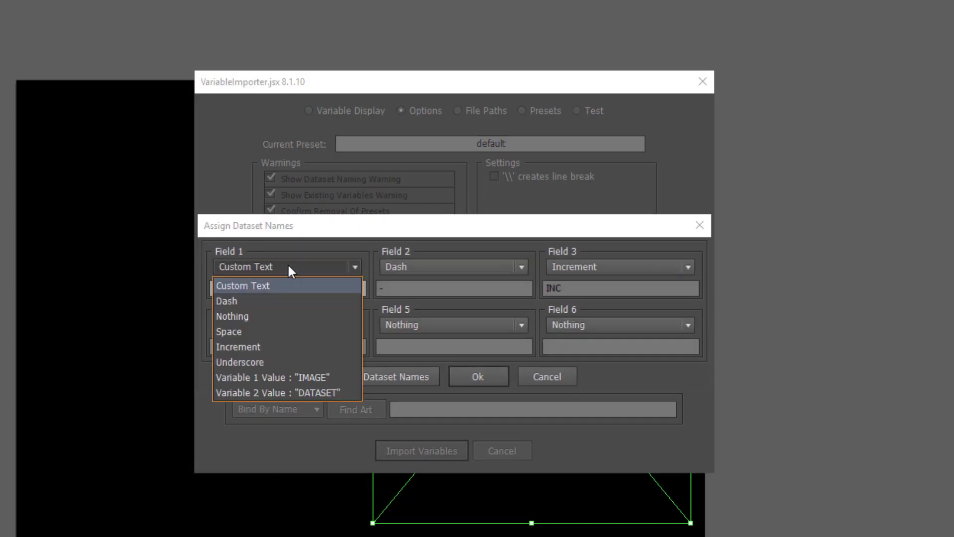
pyautogui.click(297, 393)
pyautogui.click(446, 266)
pyautogui.click(437, 315)
pyautogui.click(569, 271)
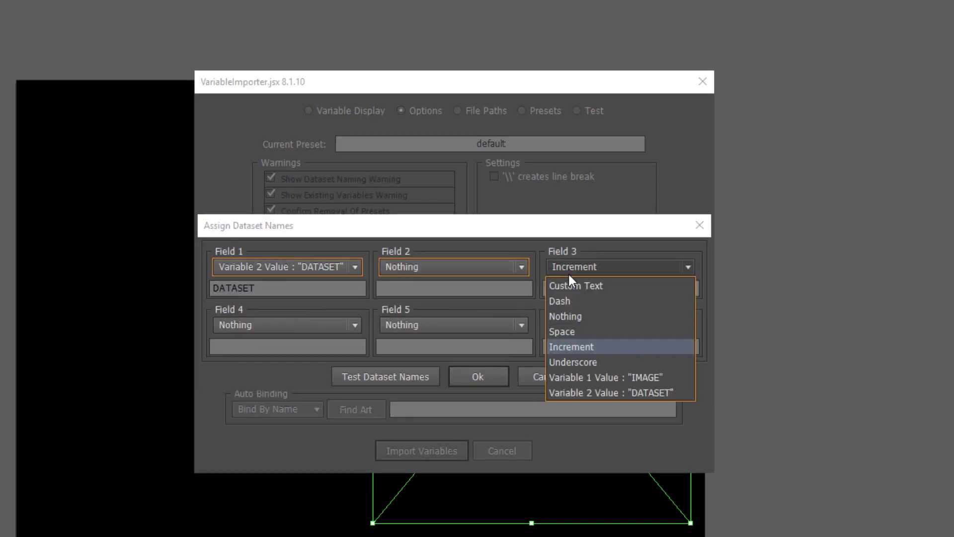
pyautogui.click(567, 316)
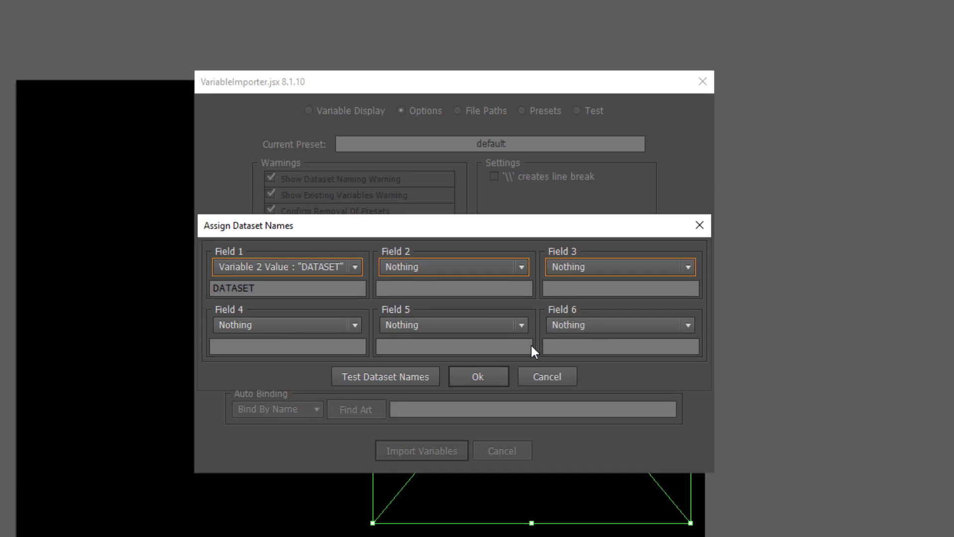
pyautogui.click(468, 376)
# Step: Review the IMAGE entry in the imported variables list
pyautogui.click(469, 110)
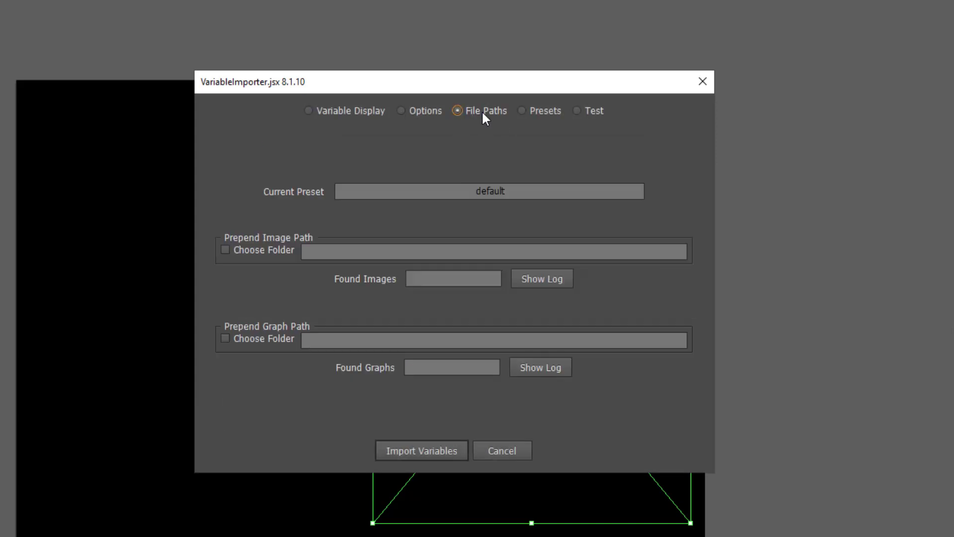
pyautogui.click(348, 111)
pyautogui.click(333, 231)
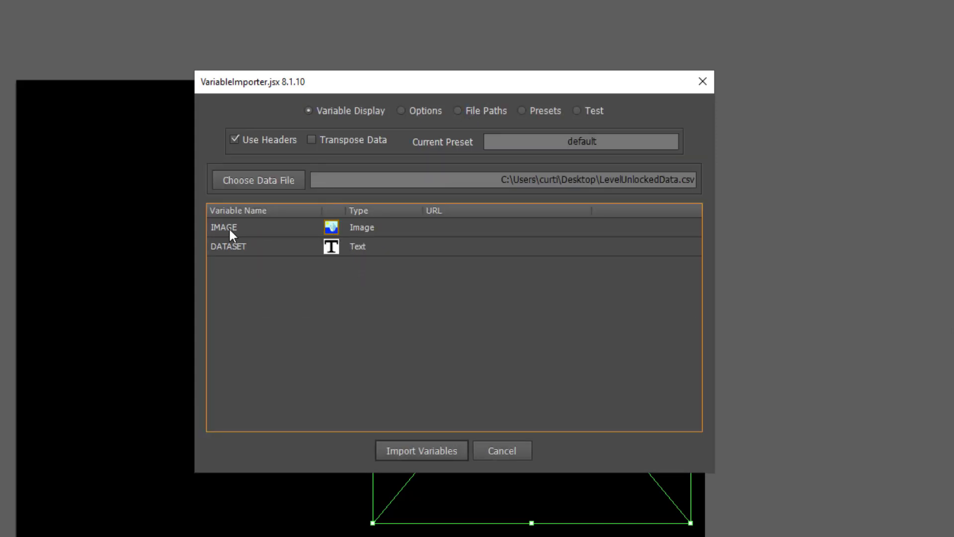
pyautogui.click(485, 112)
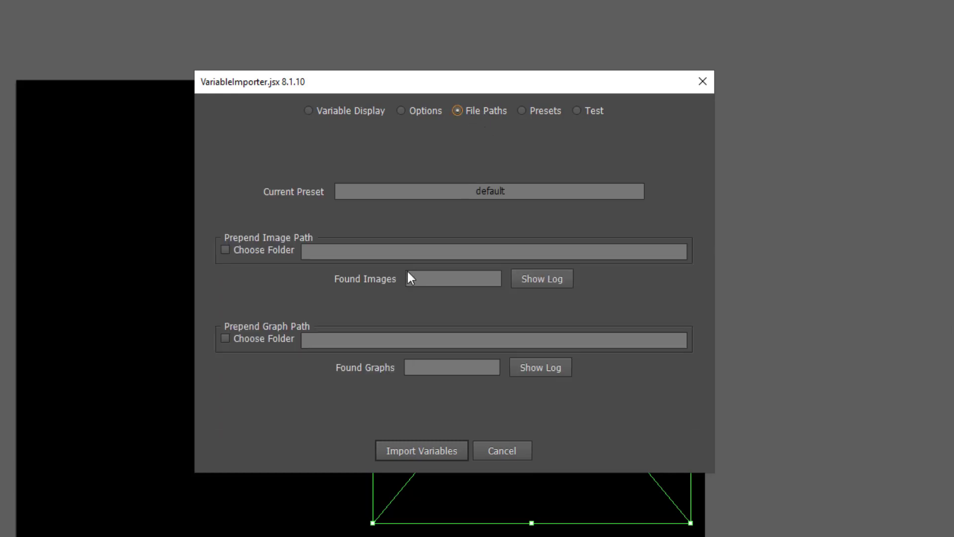
# Step: Set Journal Covers\Level Unlocked as the folder prepended to image paths
pyautogui.click(258, 249)
pyautogui.scroll(-1, 417, 369)
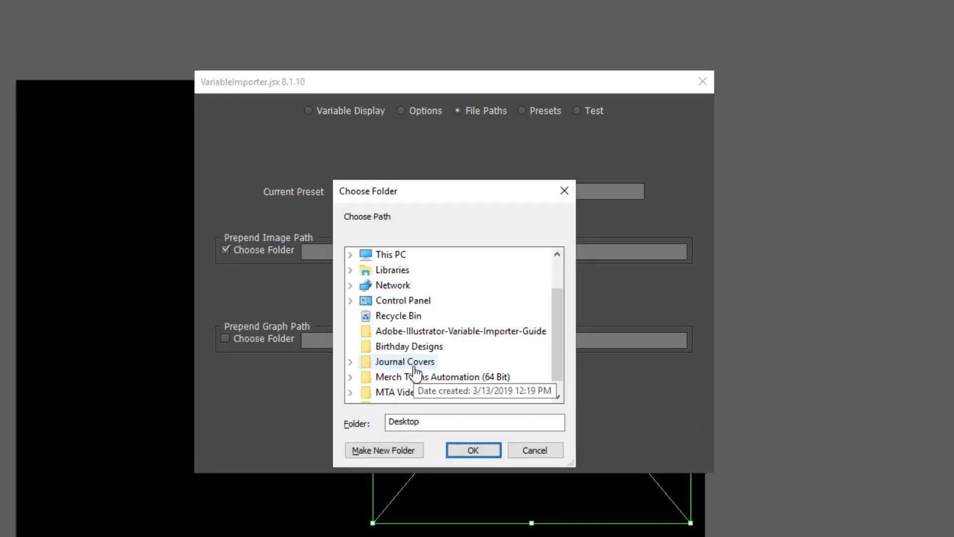
pyautogui.click(412, 364)
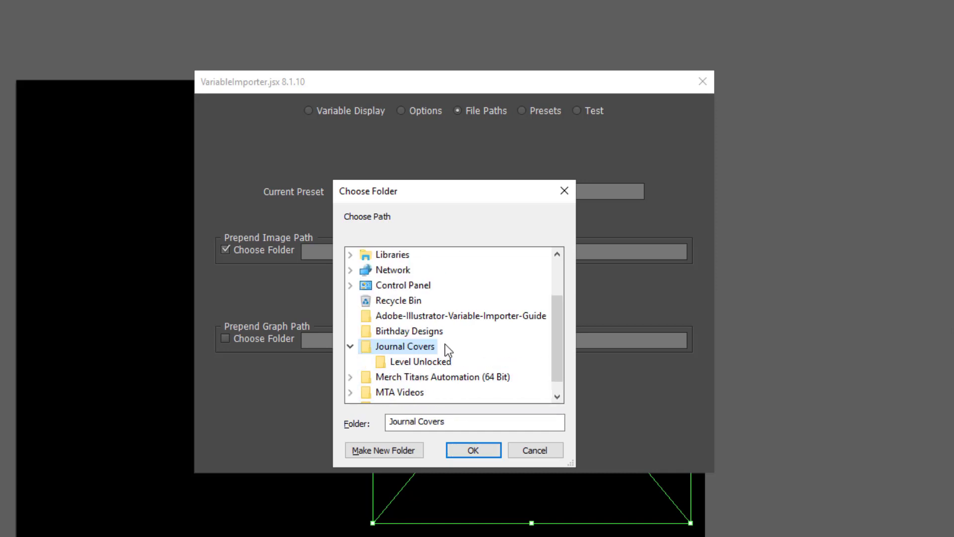
pyautogui.click(420, 362)
pyautogui.click(467, 452)
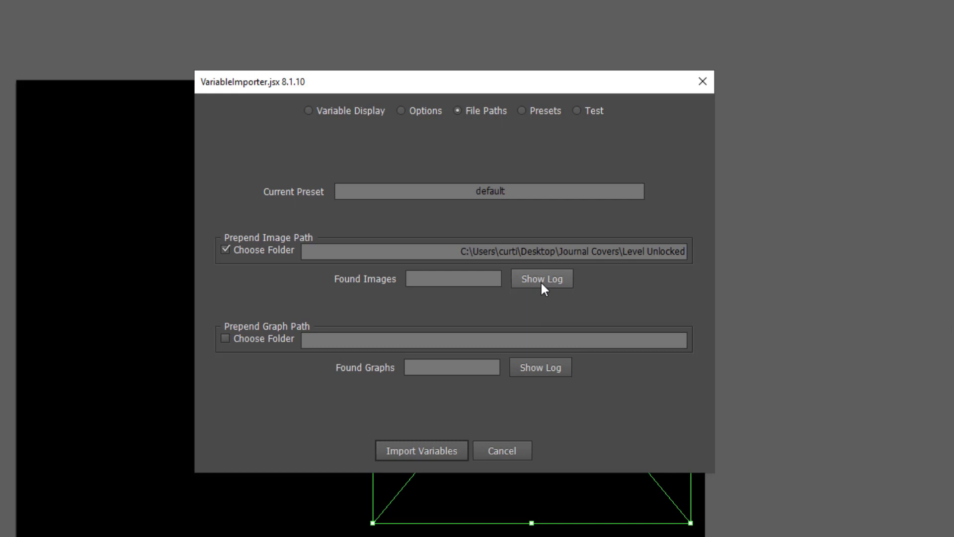
# Step: Confirm the log shows all 19 of 19 images found, then import the variables
pyautogui.click(541, 282)
pyautogui.scroll(-2, 527, 205)
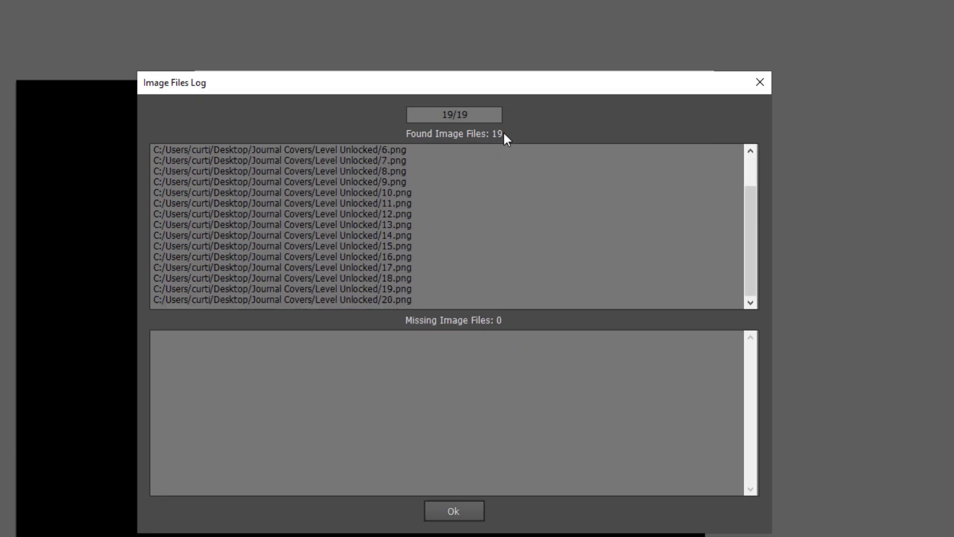
pyautogui.click(452, 511)
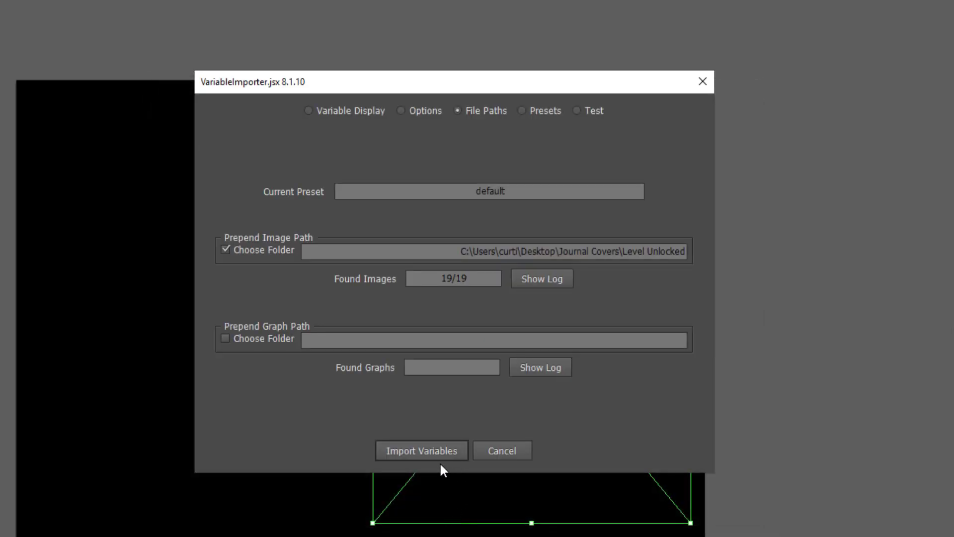
pyautogui.click(439, 452)
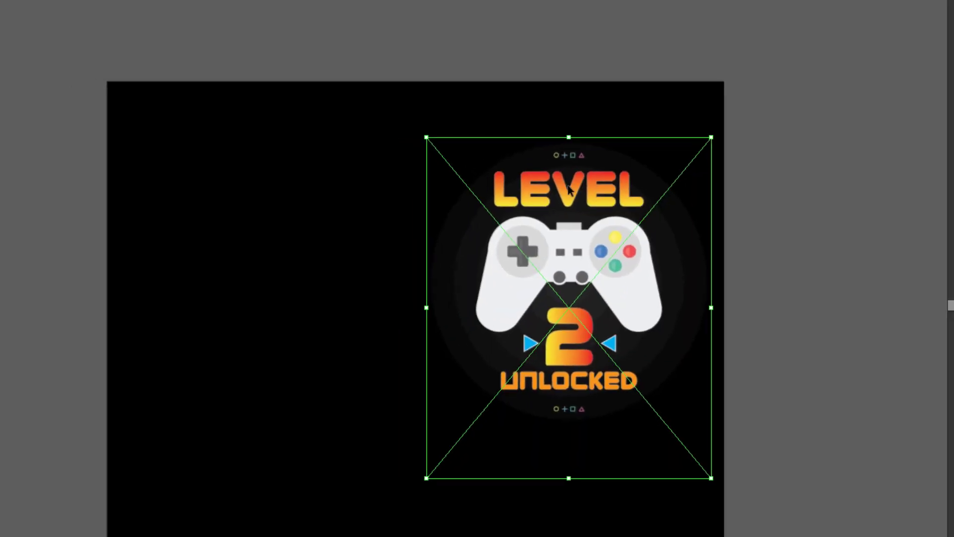
# Step: Dismiss the 2 variables, 19 records import confirmation and deselect the placeholder image
pyautogui.moveTo(568, 202); pyautogui.dragTo(865, 72)
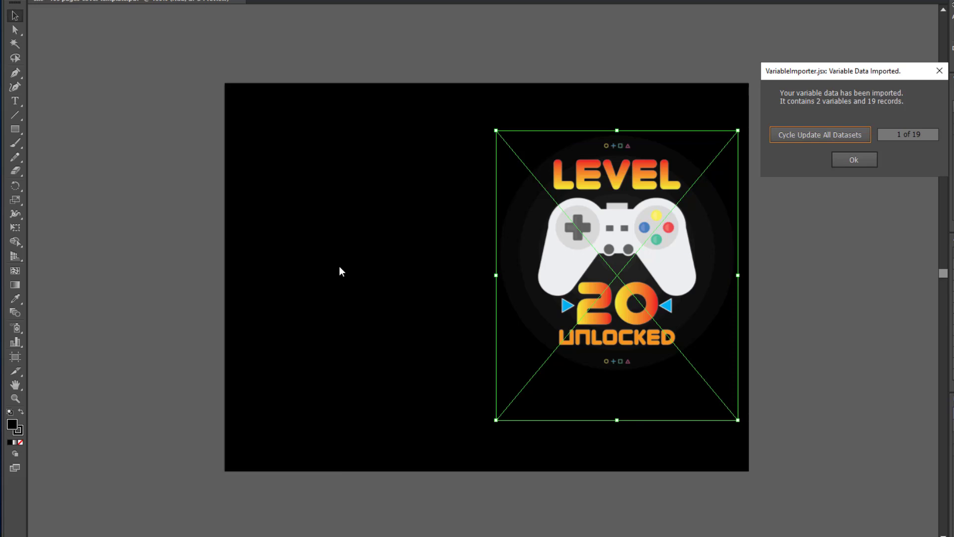
pyautogui.click(846, 159)
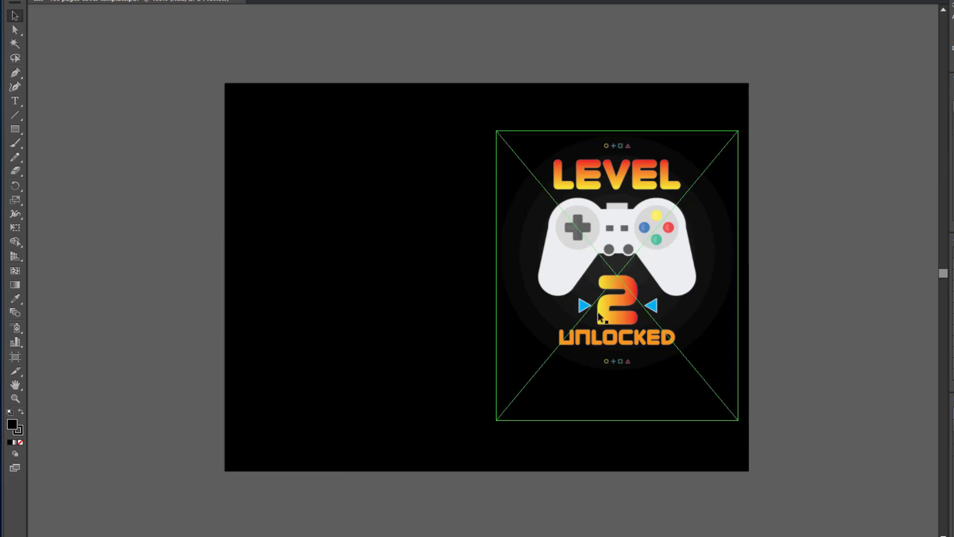
pyautogui.hotkey('ctrl', 'shift', 'a')
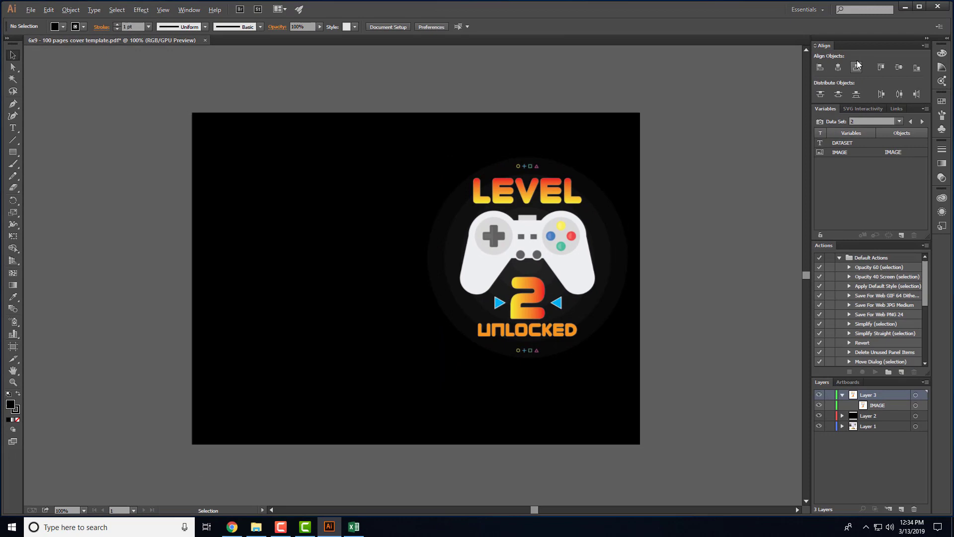
# Step: Pull the Actions panel into its own column and reopen the Variables panel
pyautogui.click(189, 10)
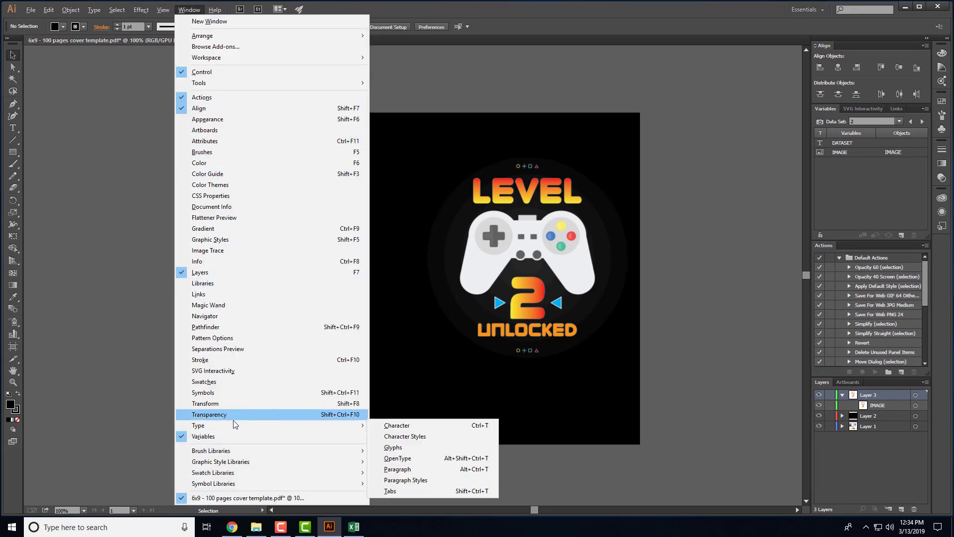
pyautogui.click(230, 437)
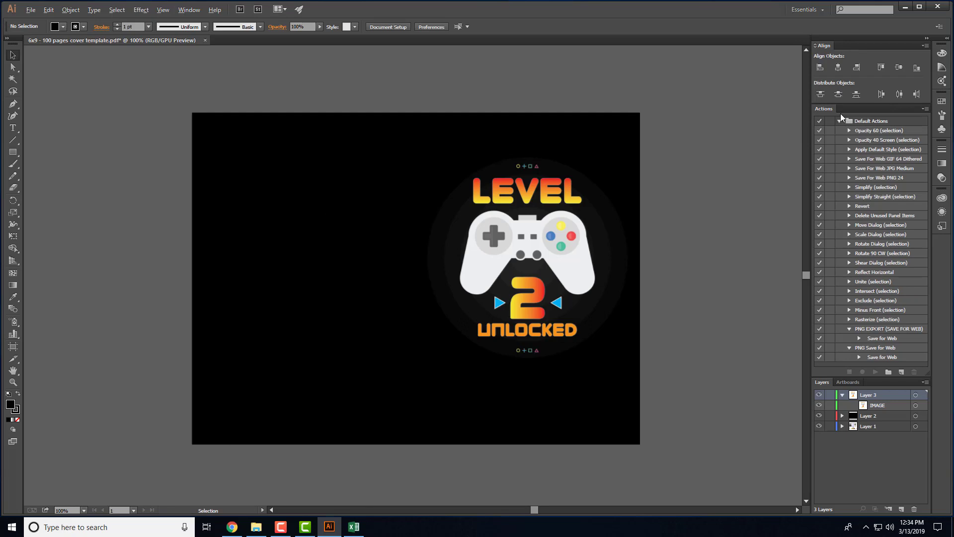
pyautogui.moveTo(854, 108); pyautogui.dragTo(804, 58)
pyautogui.click(189, 10)
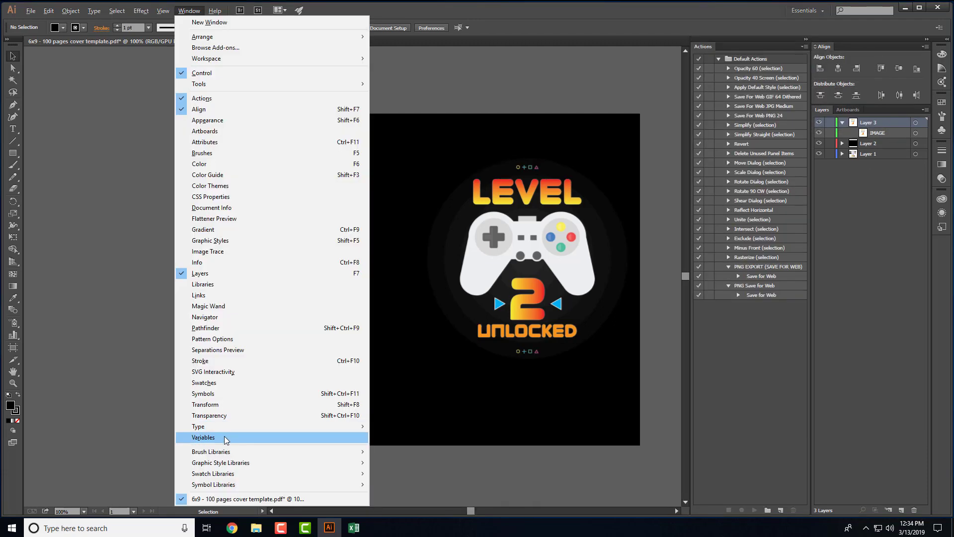
pyautogui.click(230, 437)
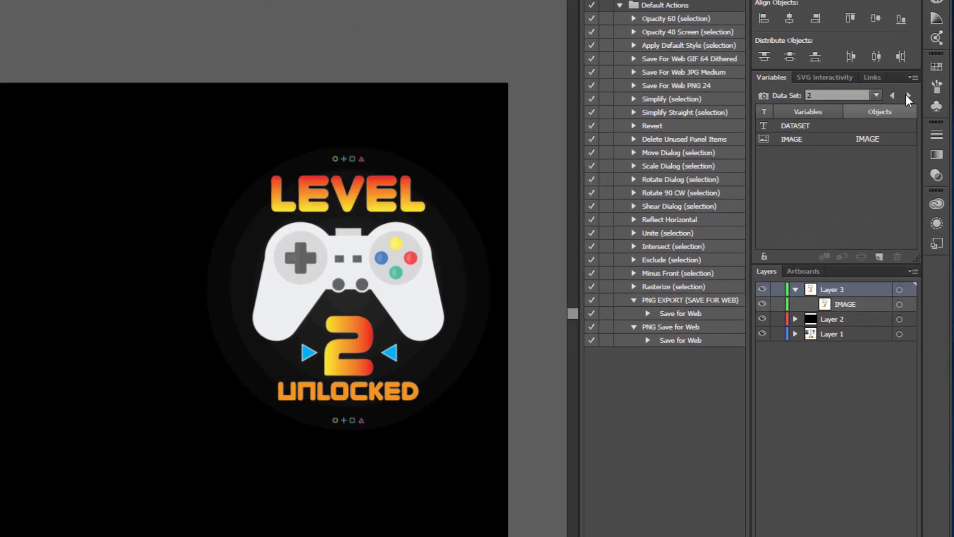
# Step: Step the datasets forward from 3 to 7 so the cover shows Level 7
pyautogui.click(922, 122)
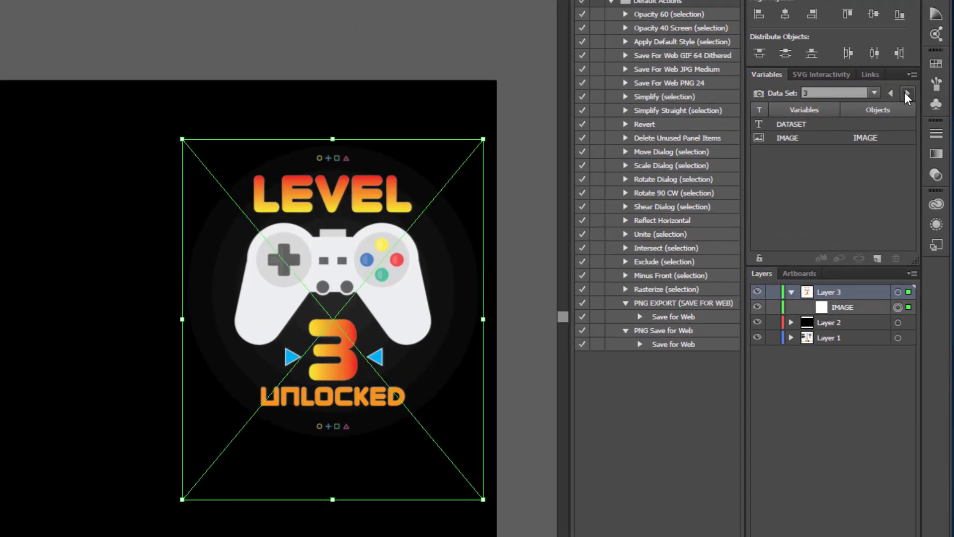
pyautogui.click(907, 93)
pyautogui.click(907, 93)
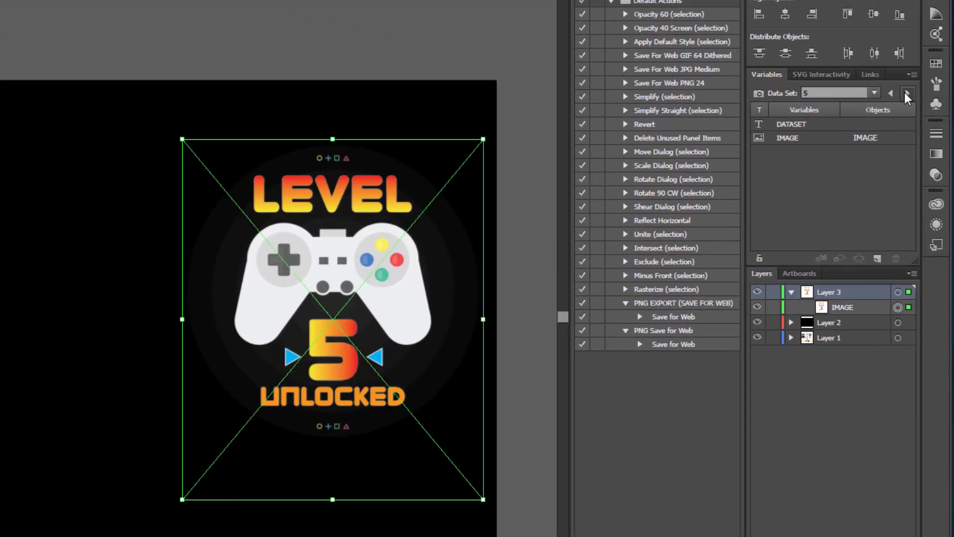
pyautogui.click(907, 93)
pyautogui.click(906, 93)
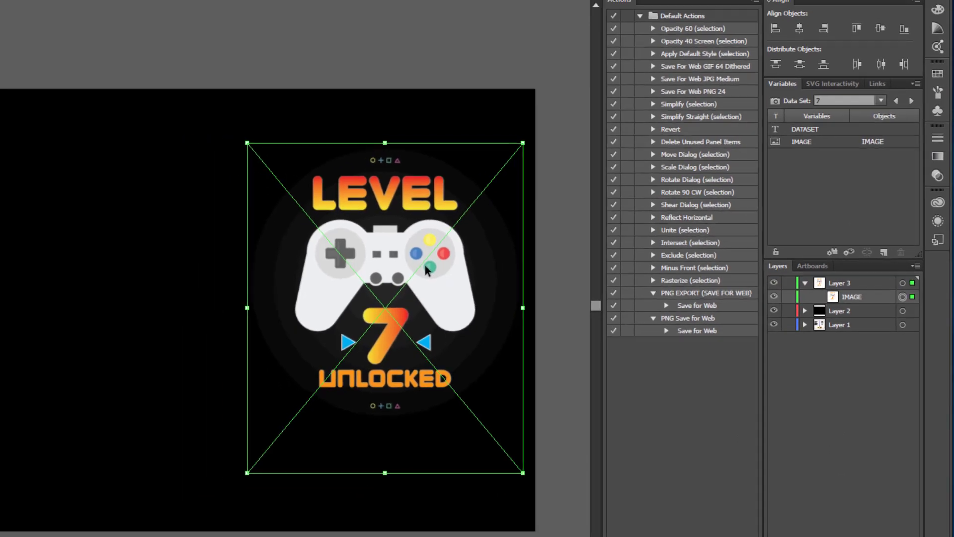
# Step: Deselect all and start recording a new action named PDF SAVE in Default Actions
pyautogui.hotkey('ctrl', 'shift', 'a')
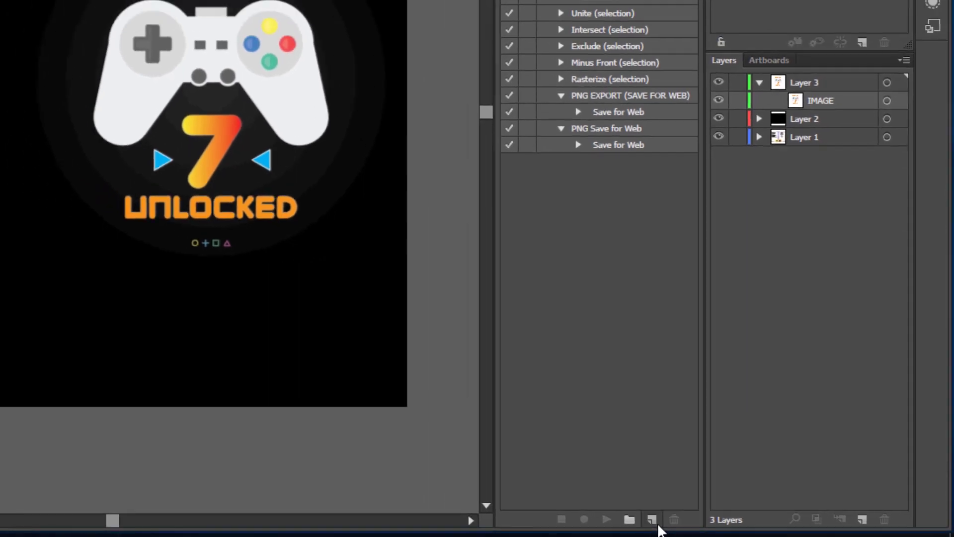
pyautogui.click(618, 518)
pyautogui.write('PDF SAVE')
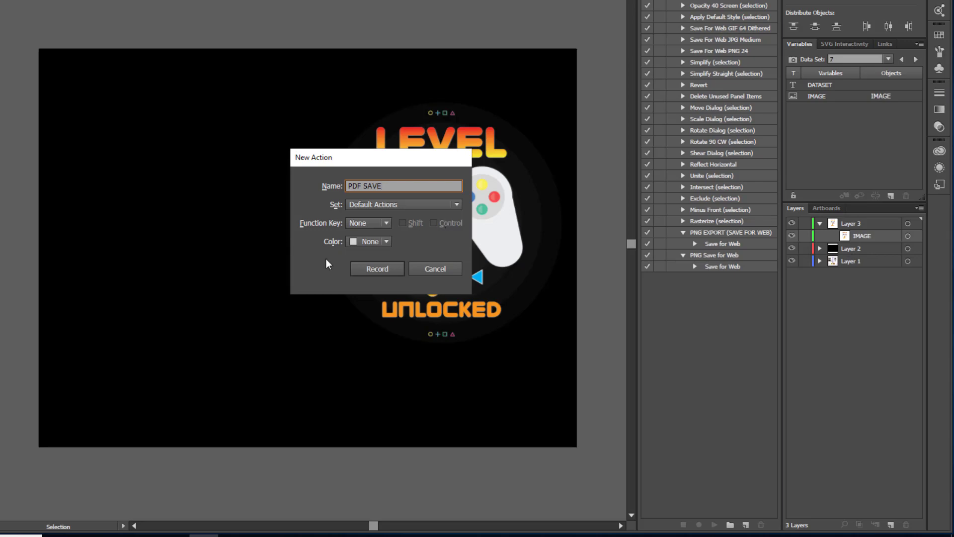
pyautogui.click(380, 270)
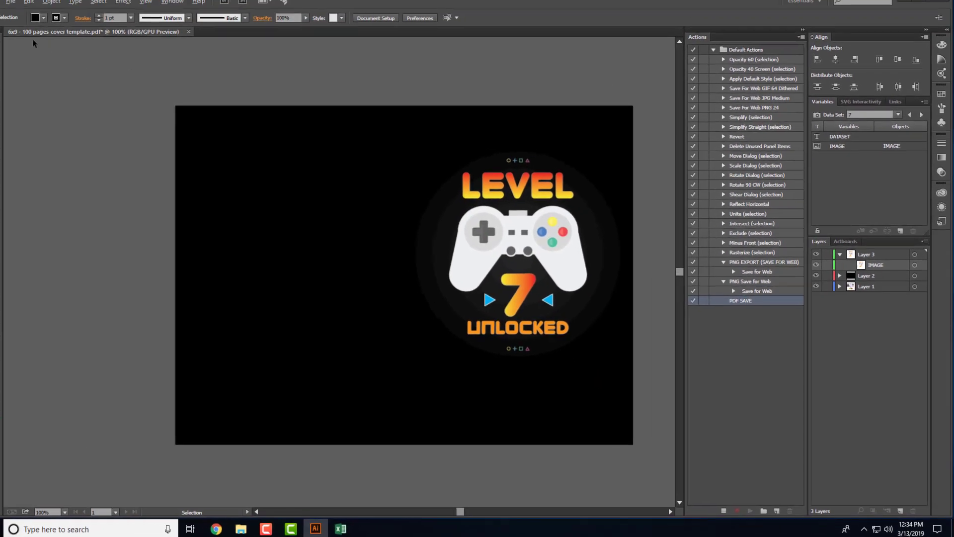
pyautogui.click(31, 11)
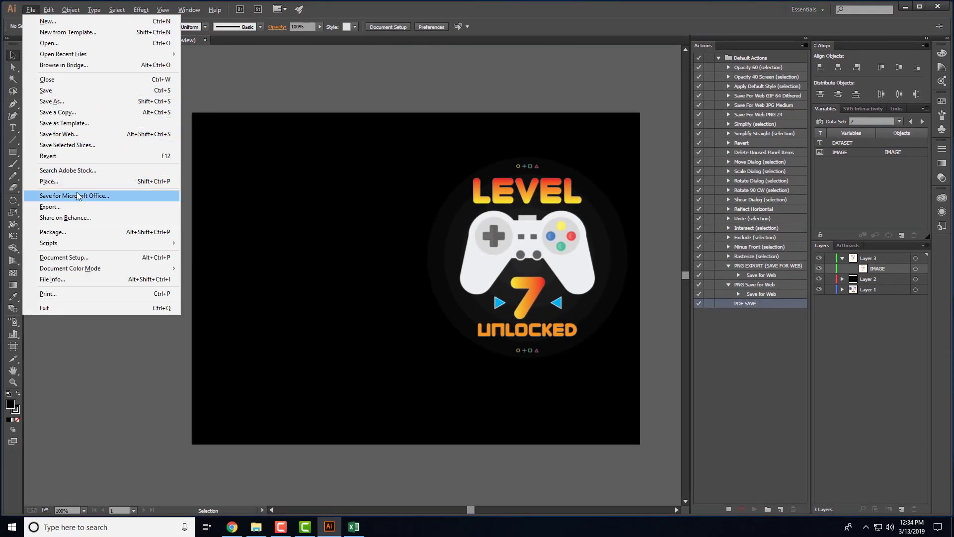
# Step: Save the document as an Adobe PDF named Test on the Desktop
pyautogui.click(94, 101)
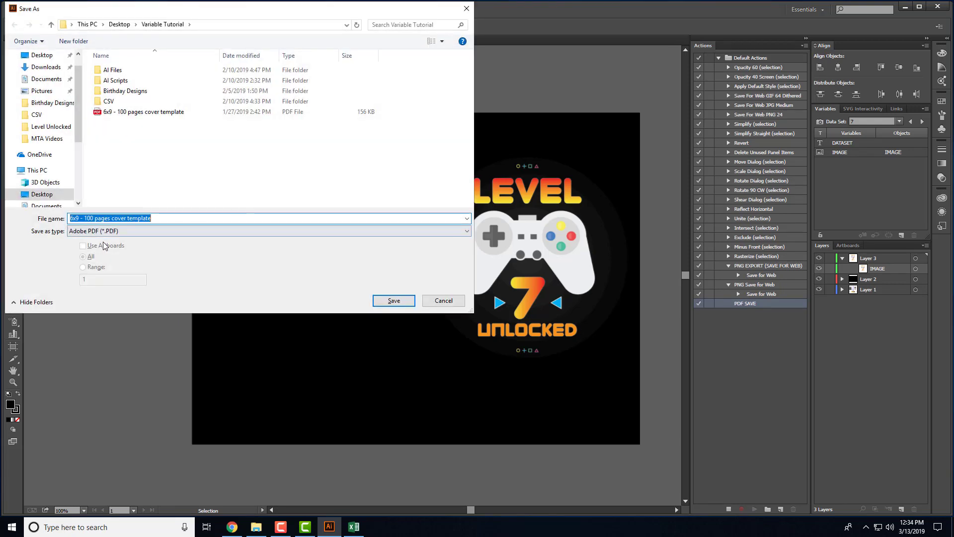
pyautogui.click(119, 231)
pyautogui.click(119, 233)
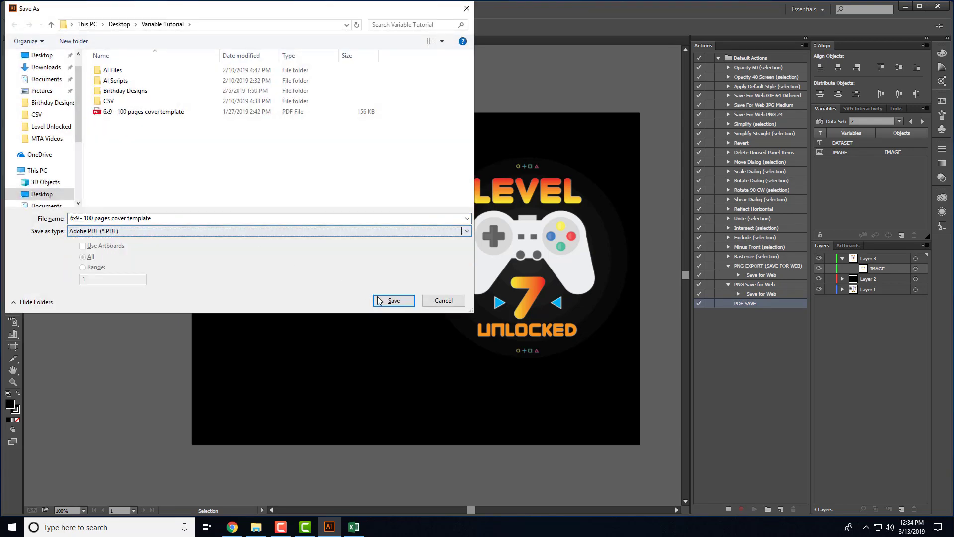
pyautogui.click(393, 301)
pyautogui.click(530, 304)
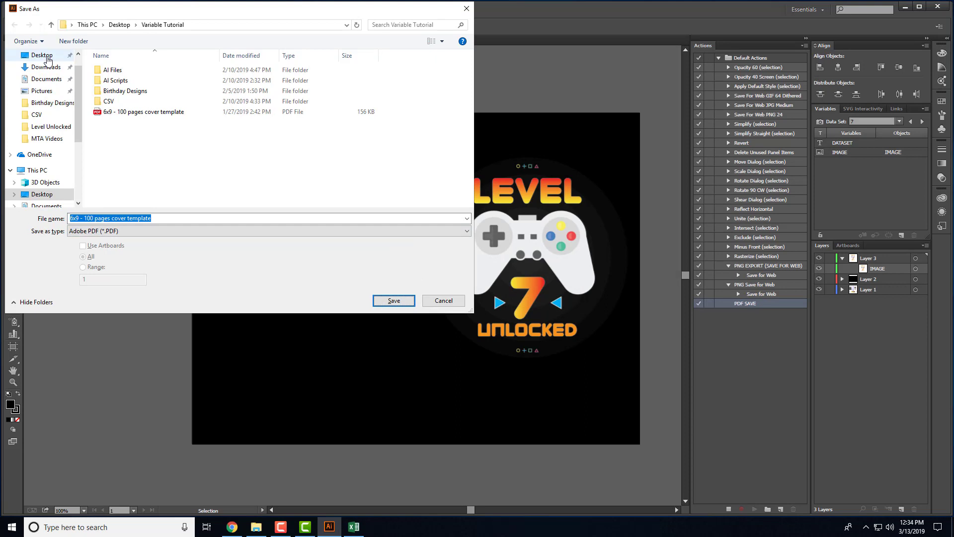
pyautogui.click(41, 55)
pyautogui.write('Test')
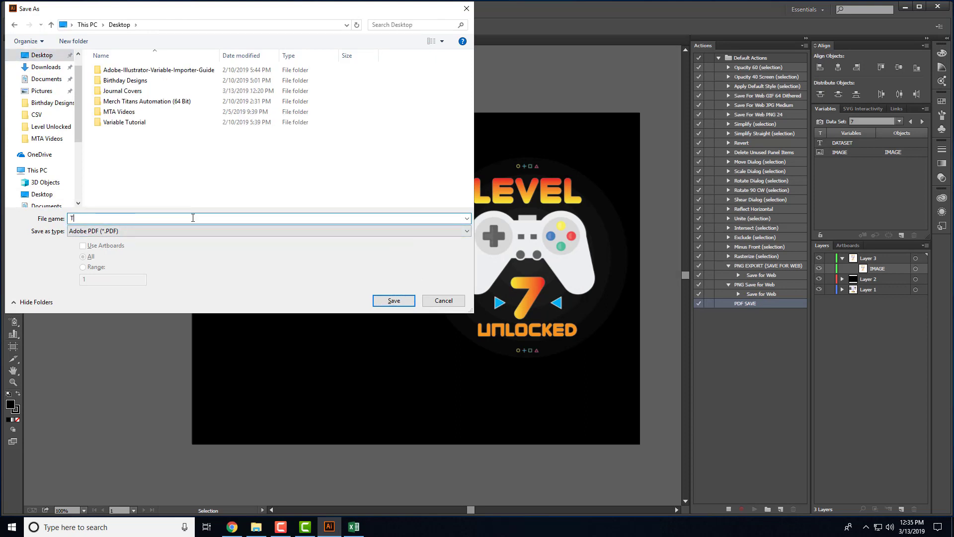
pyautogui.click(394, 301)
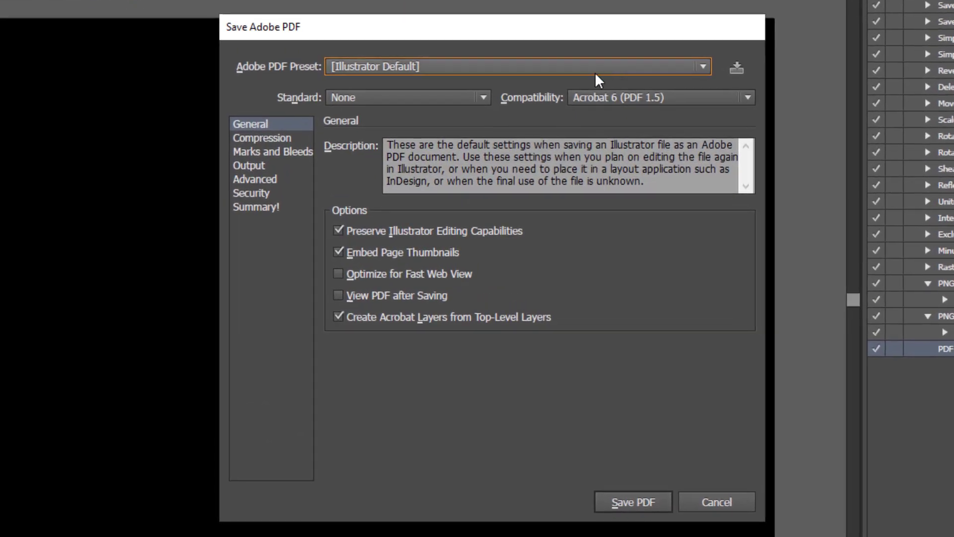
# Step: Save Test.pdf with the [PDF/X-4:2008] preset and Acrobat 8 (PDF 1.7) compatibility
pyautogui.click(544, 122)
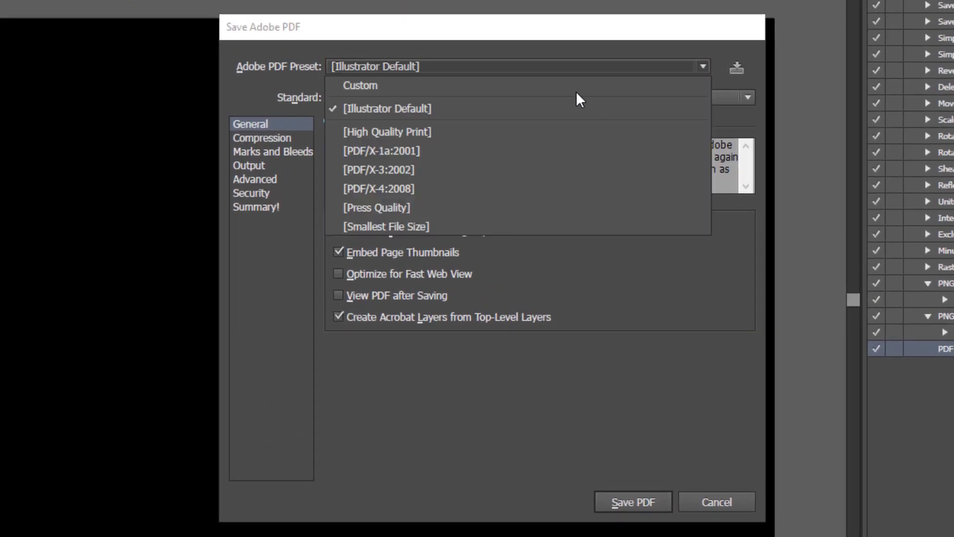
pyautogui.click(491, 188)
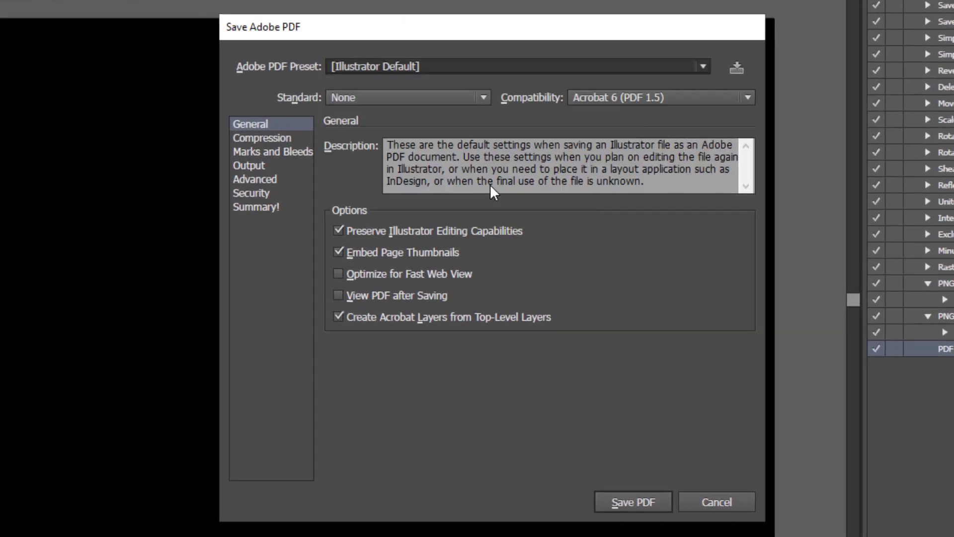
pyautogui.click(655, 97)
pyautogui.click(639, 194)
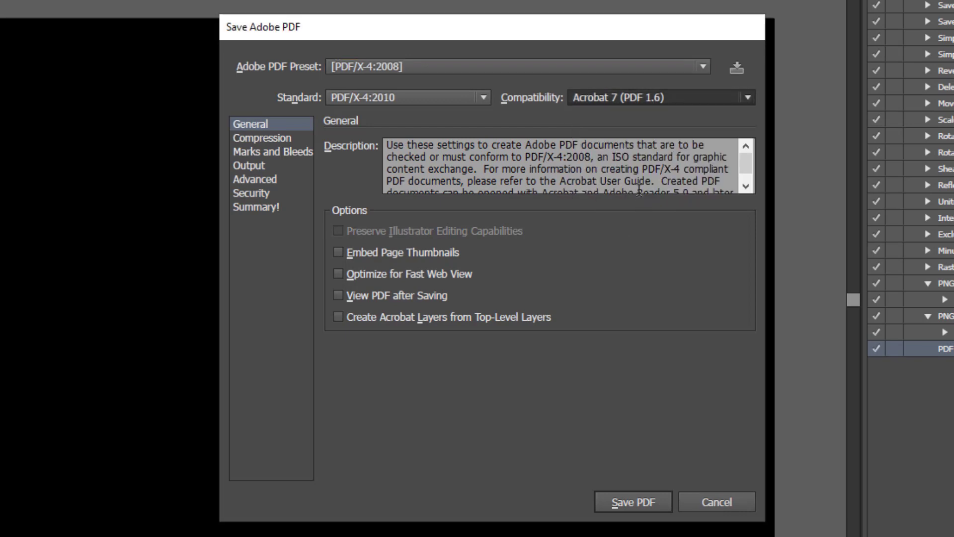
pyautogui.click(625, 504)
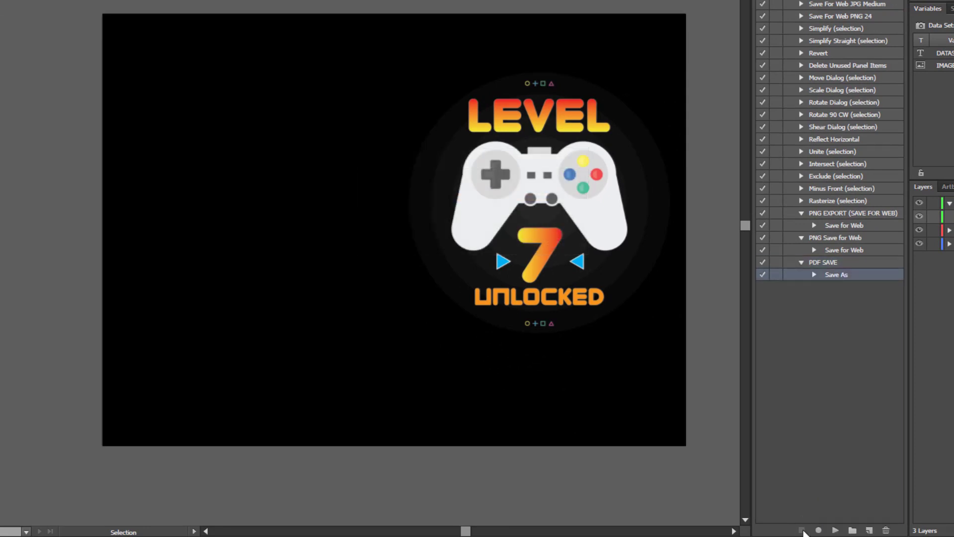
pyautogui.click(826, 263)
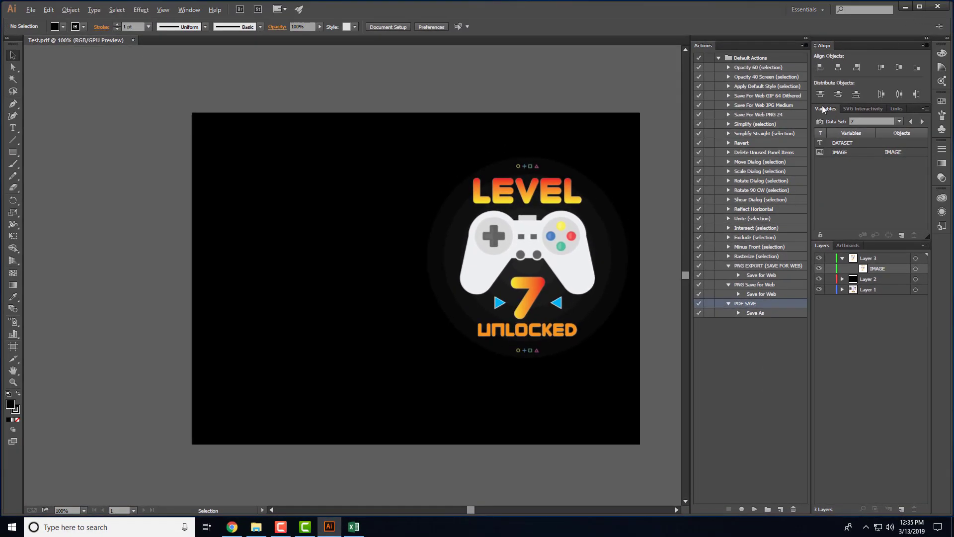
pyautogui.click(905, 7)
# Step: Open Test.pdf in Edge to verify the Level 7 Unlocked cover, then close all tabs
pyautogui.doubleClick(60, 84)
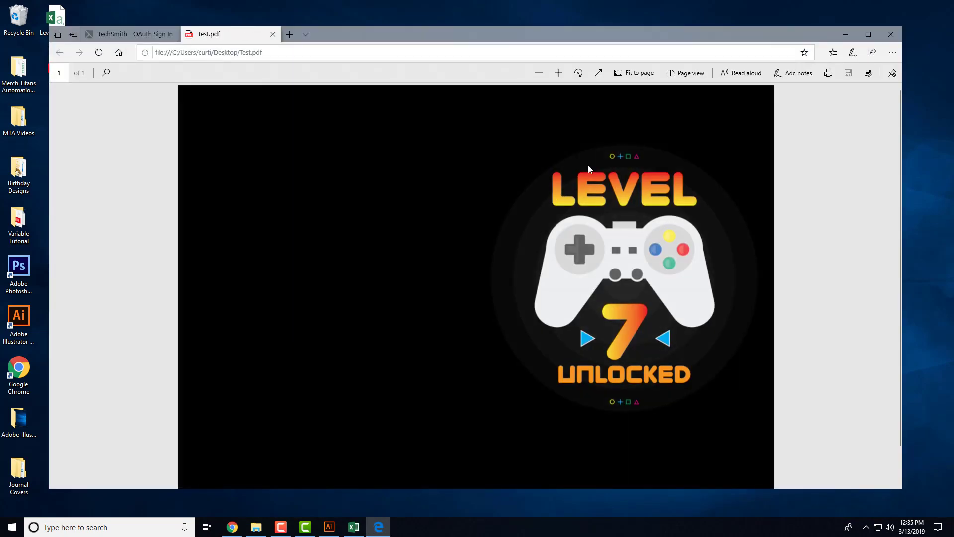
pyautogui.click(891, 34)
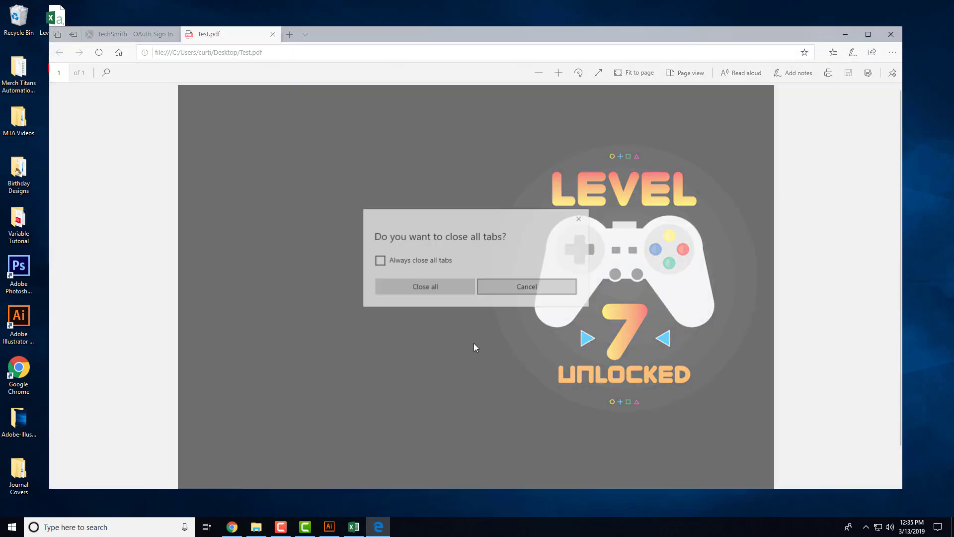
pyautogui.click(431, 283)
pyautogui.click(330, 526)
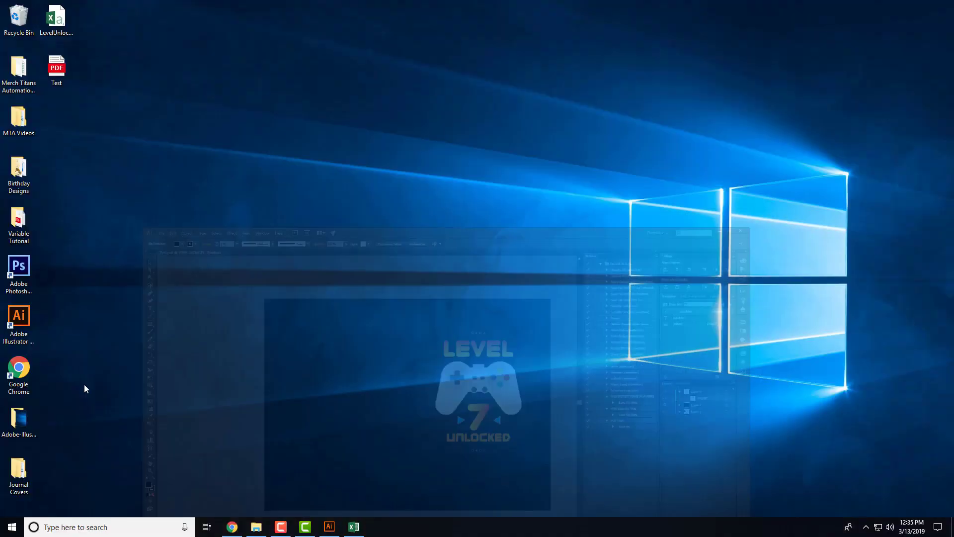
# Step: Make a new 'Level Unlocked Covers' folder in Journal Covers, beside Level Unlocked
pyautogui.click(905, 7)
pyautogui.doubleClick(20, 472)
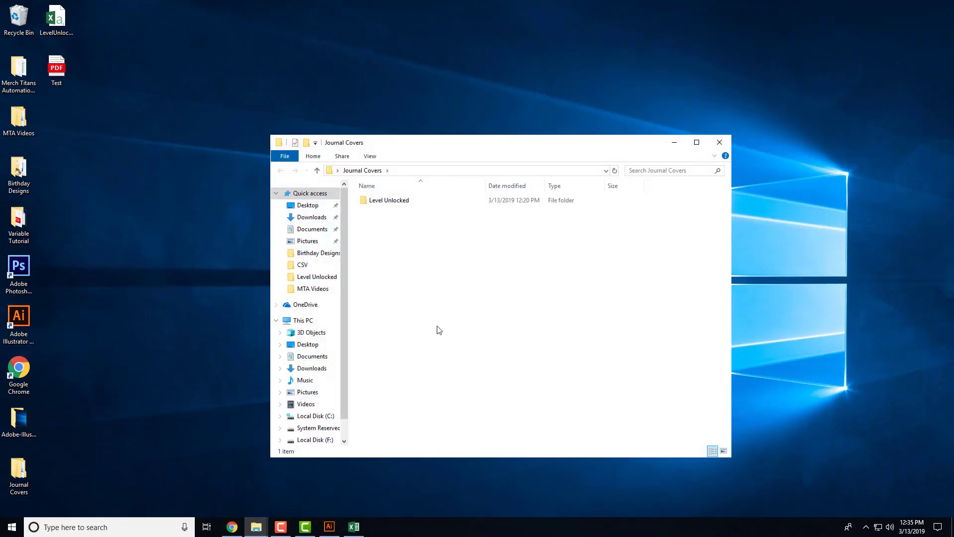
pyautogui.rightClick(439, 327)
pyautogui.moveTo(546, 445)
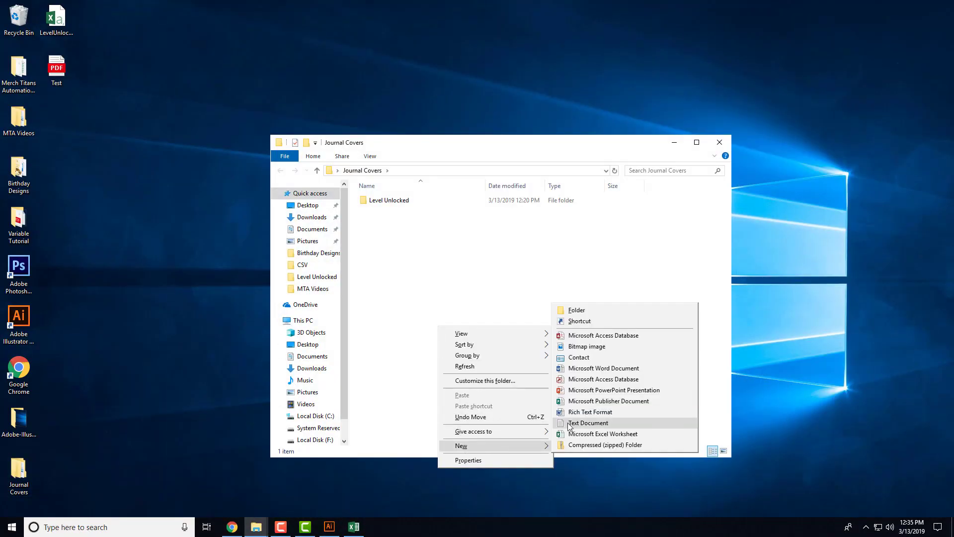
pyautogui.click(598, 311)
pyautogui.write('Level Unlocked Co')
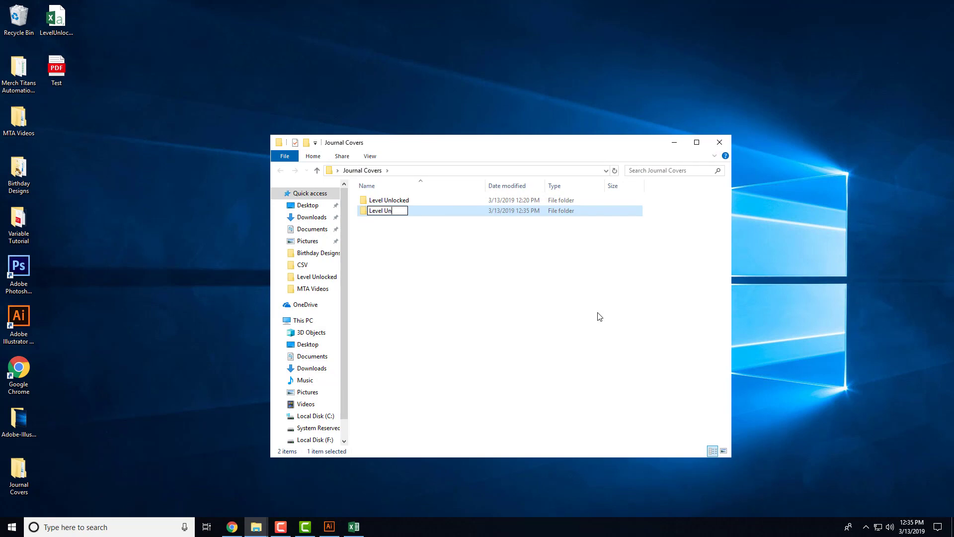
pyautogui.write('vers')
pyautogui.press('Return')
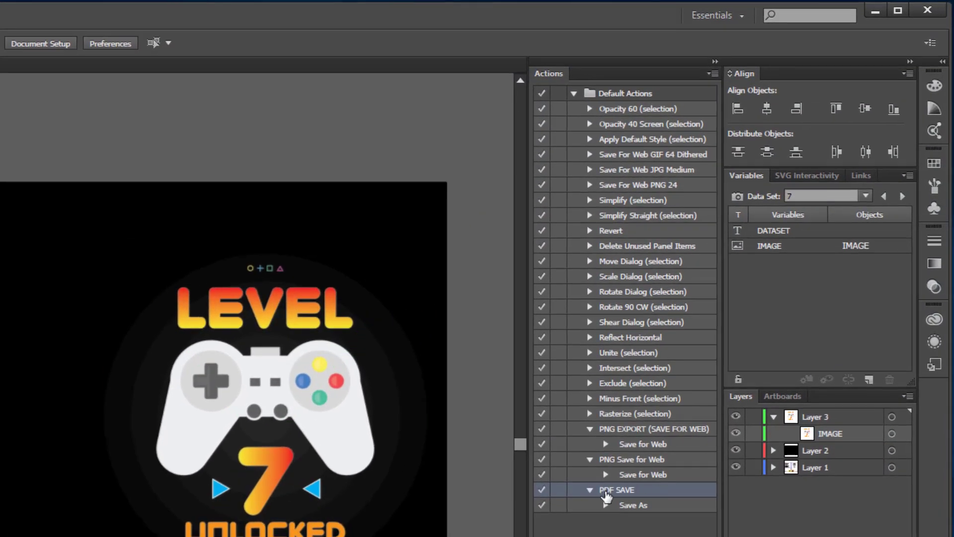
# Step: Set up a Batch of PDF SAVE over Data Sets, saving into Level Unlocked Covers
pyautogui.click(713, 73)
pyautogui.click(764, 442)
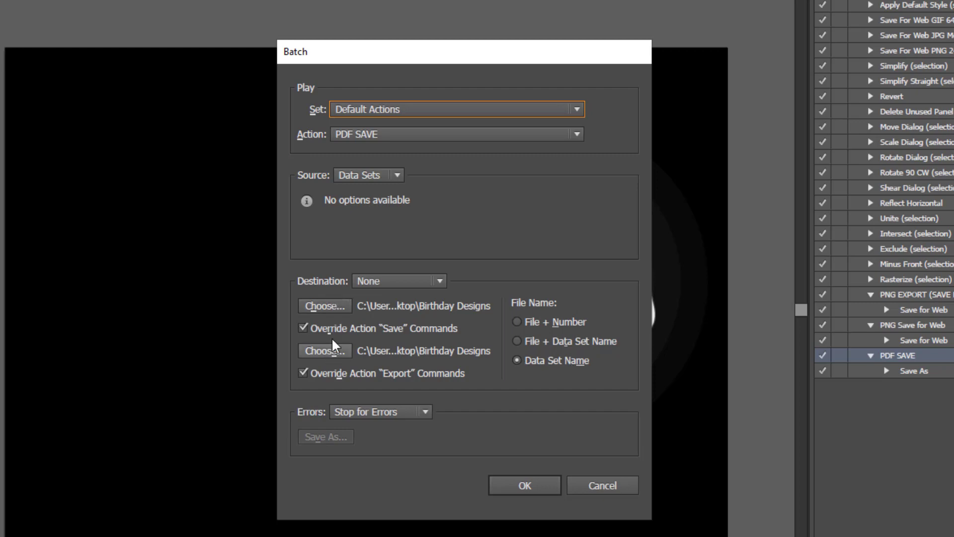
pyautogui.click(326, 306)
pyautogui.click(465, 103)
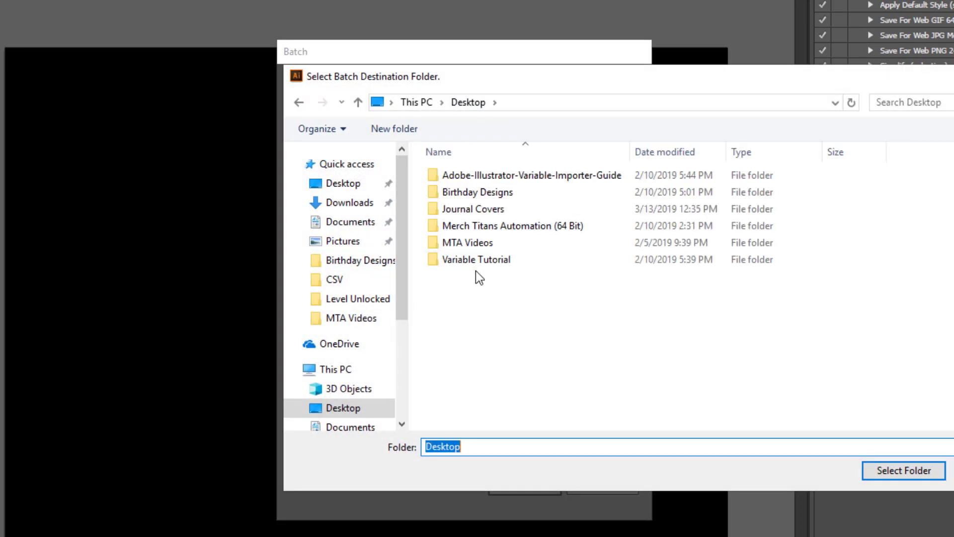
pyautogui.doubleClick(473, 209)
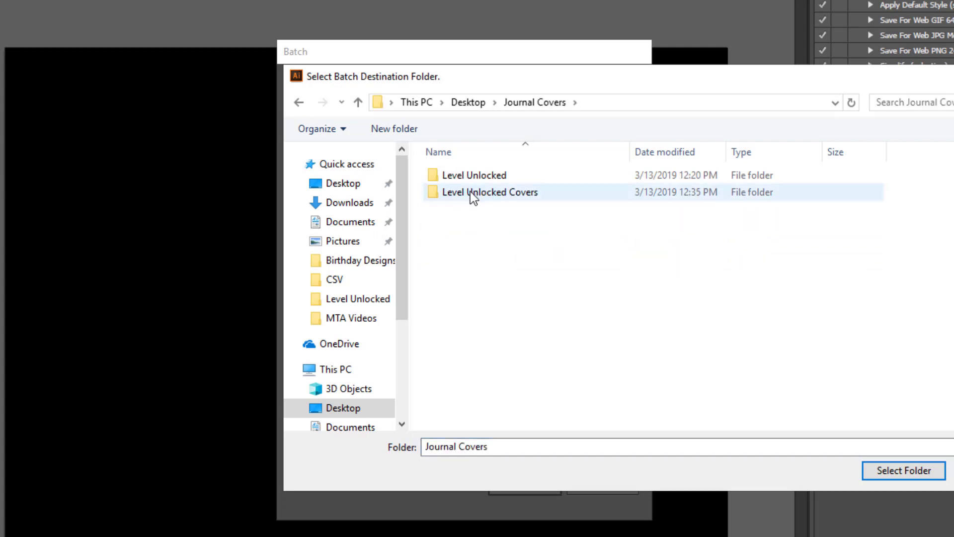
pyautogui.doubleClick(471, 193)
pyautogui.click(685, 108)
pyautogui.hotkey('ctrl', 'c')
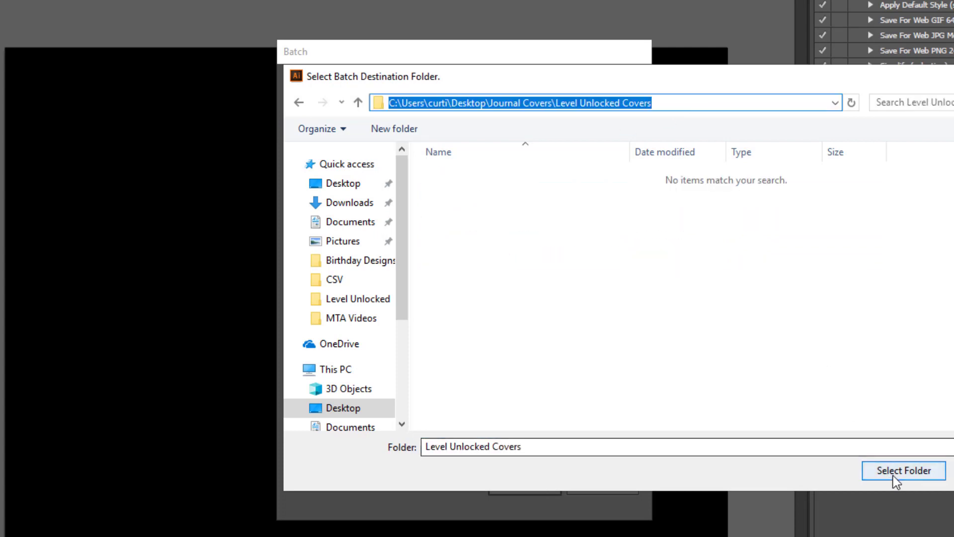
pyautogui.click(904, 470)
# Step: Set the export folder to Level Unlocked Covers as well and start the batch
pyautogui.click(325, 350)
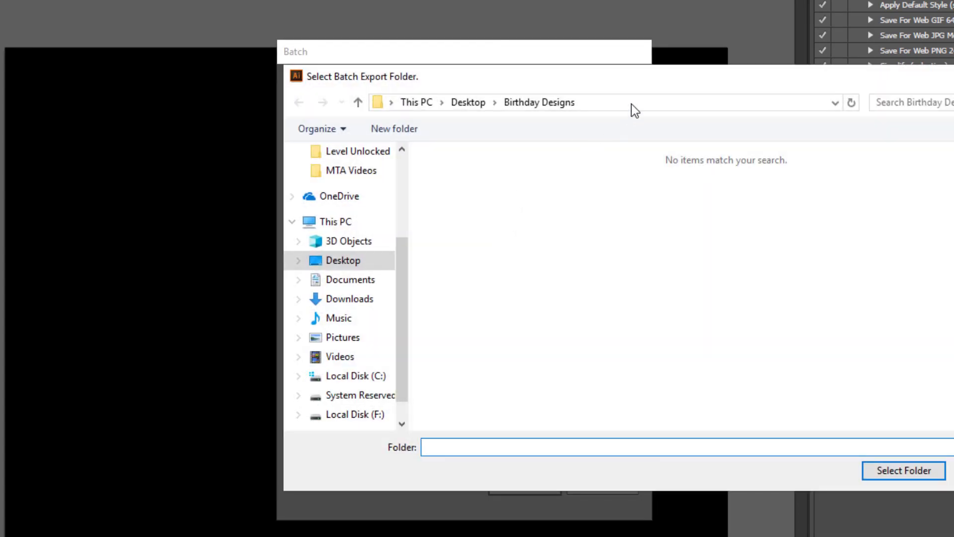
pyautogui.click(632, 104)
pyautogui.hotkey('ctrl', 'v')
pyautogui.press('Return')
pyautogui.click(904, 470)
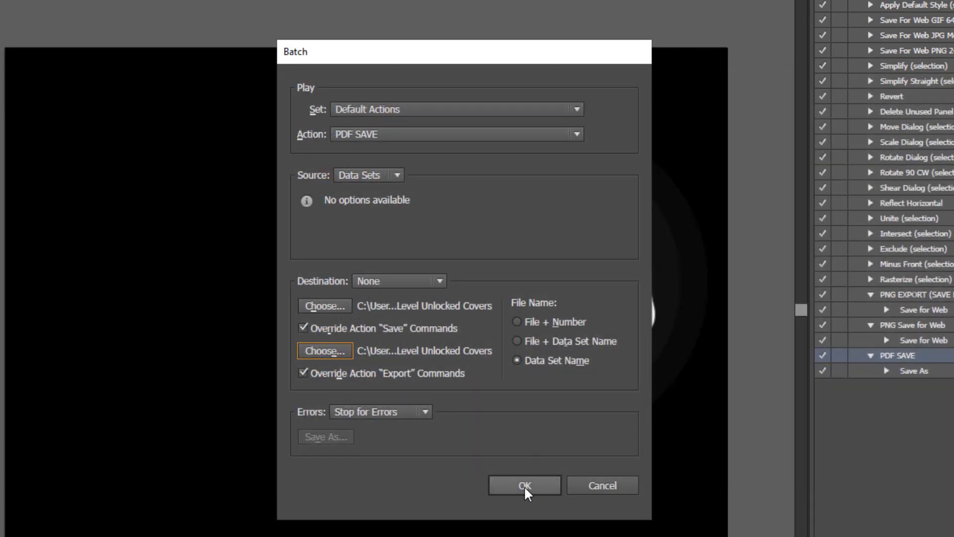
pyautogui.click(527, 486)
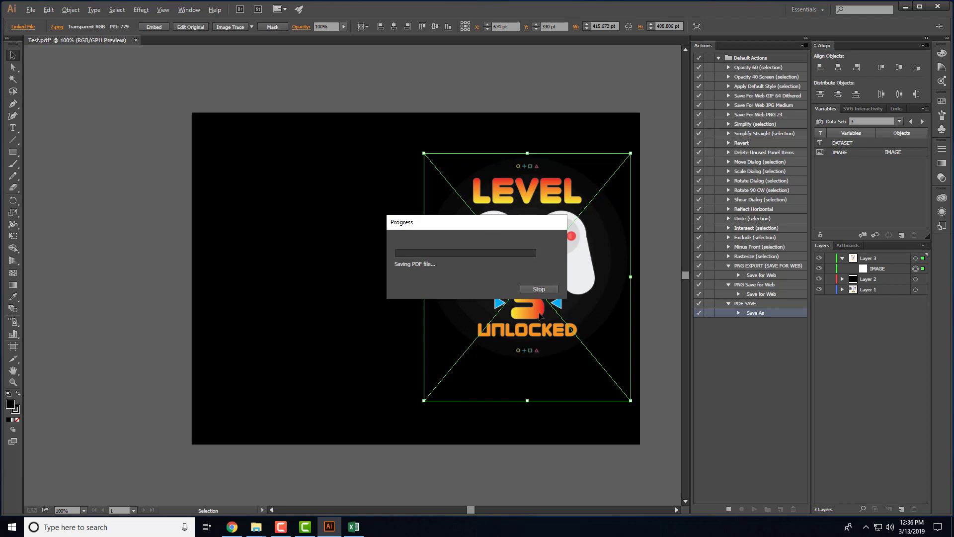
# Step: Open the Level Unlocked Covers folder, move its window aside, and select 2.pdf
pyautogui.moveTo(256, 527)
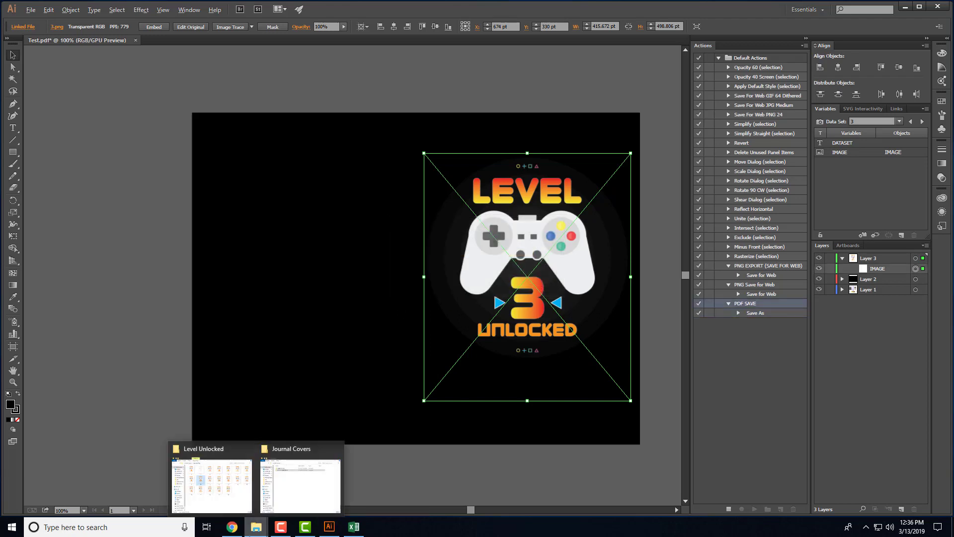
pyautogui.click(301, 484)
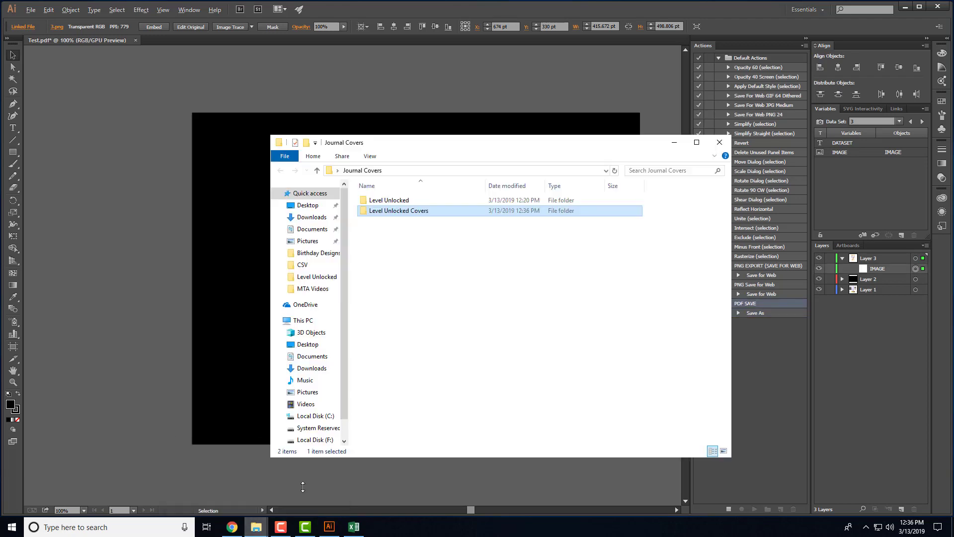
pyautogui.doubleClick(391, 210)
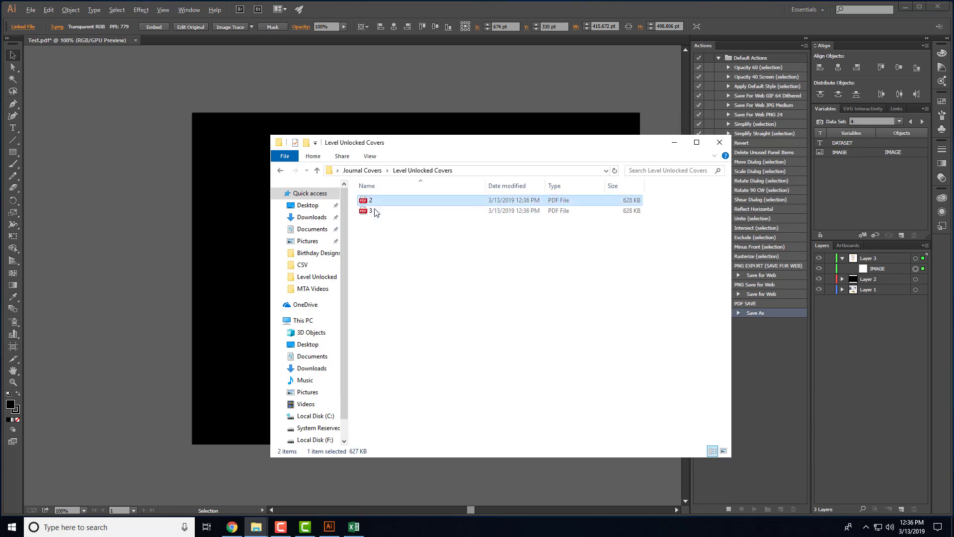
pyautogui.click(377, 210)
pyautogui.moveTo(496, 147); pyautogui.dragTo(480, 134)
pyautogui.click(390, 187)
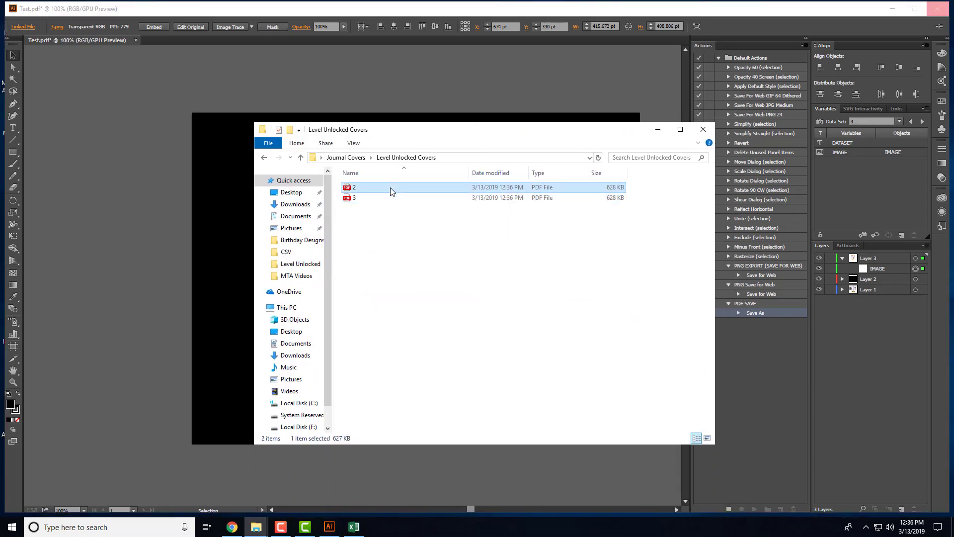
# Step: Open 2.pdf, 3.pdf and 4.pdf in Edge one at a time to check each cover
pyautogui.doubleClick(390, 187)
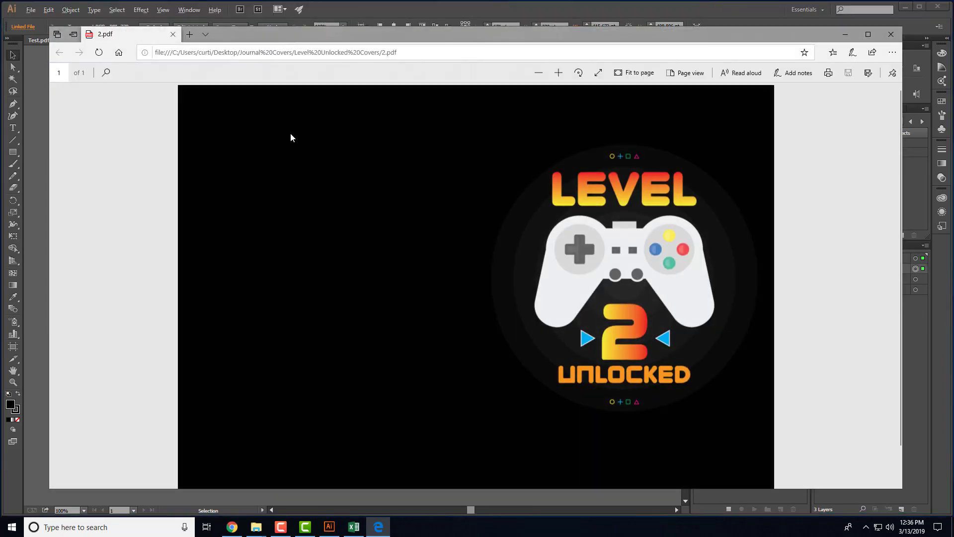
pyautogui.click(891, 34)
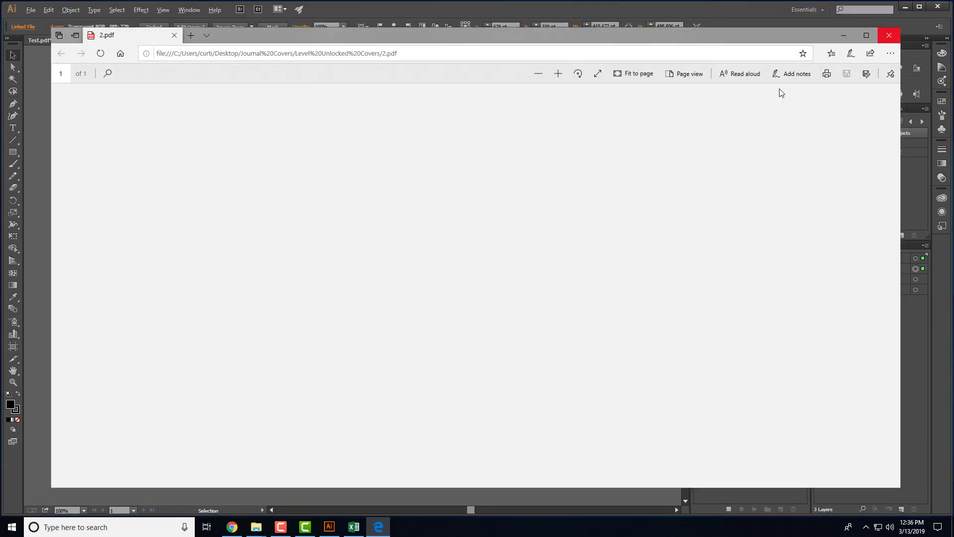
pyautogui.doubleClick(368, 198)
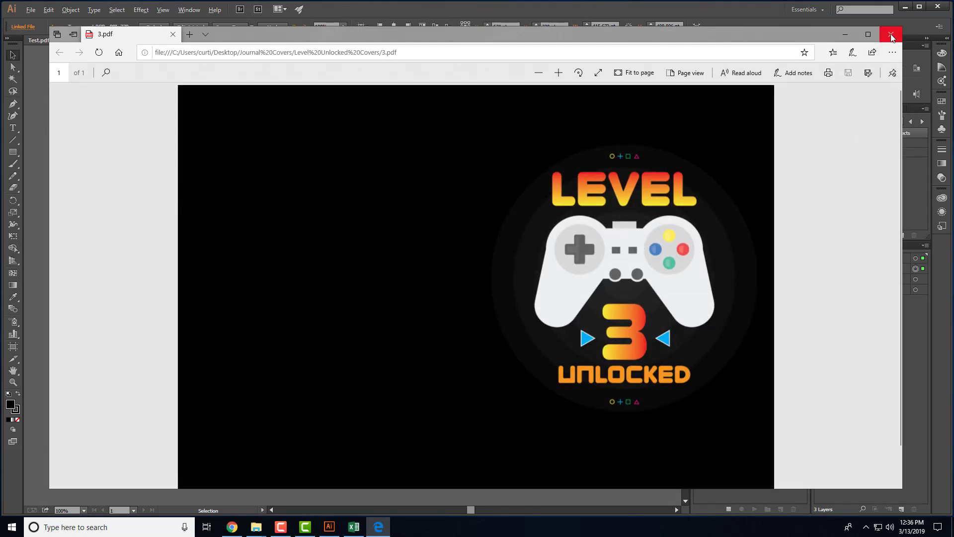
pyautogui.click(892, 37)
pyautogui.doubleClick(370, 208)
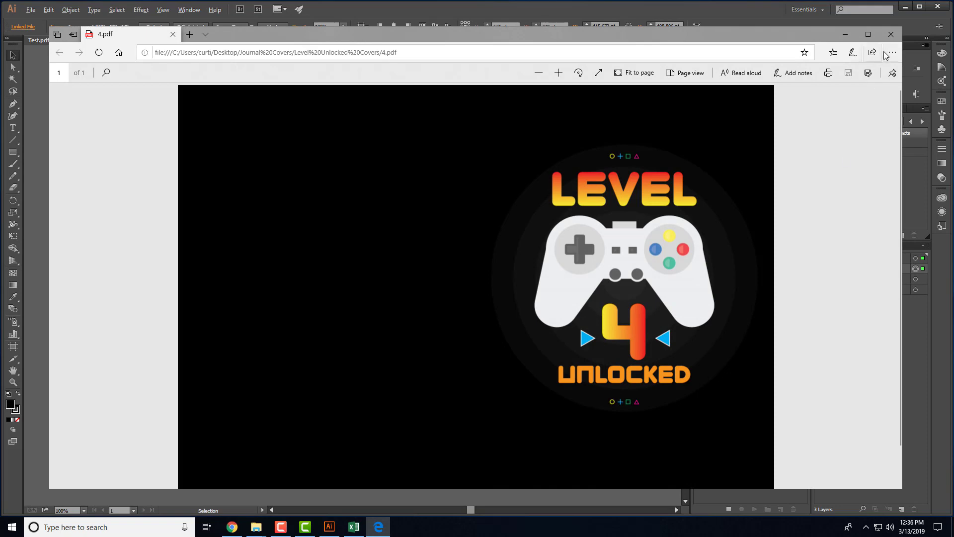
pyautogui.click(891, 34)
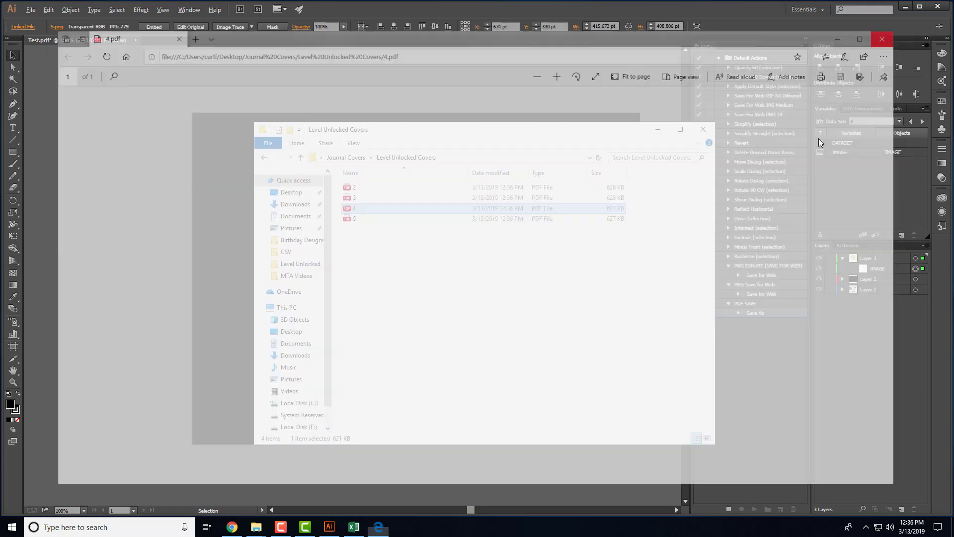
# Step: Close the Level Unlocked Covers folder window while Illustrator's batch keeps saving PDFs
pyautogui.click(685, 126)
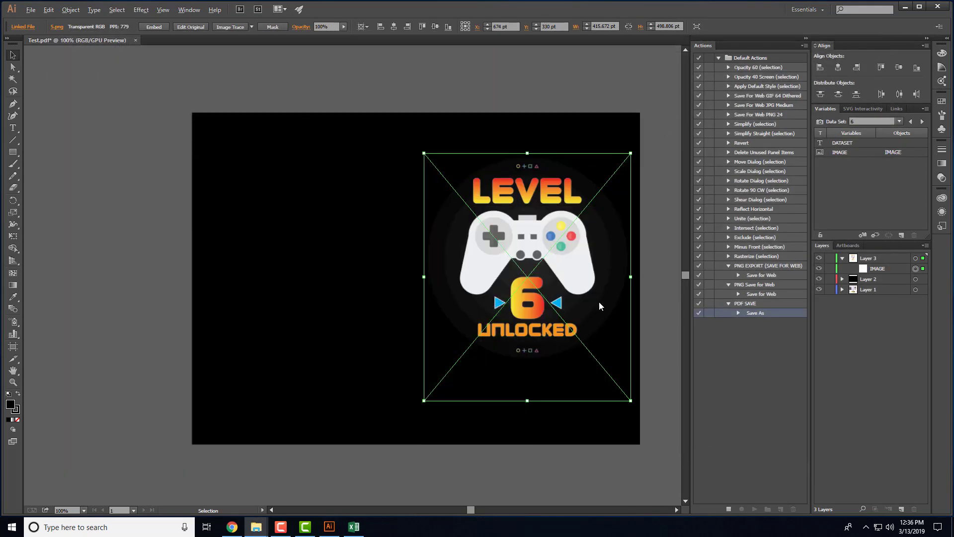